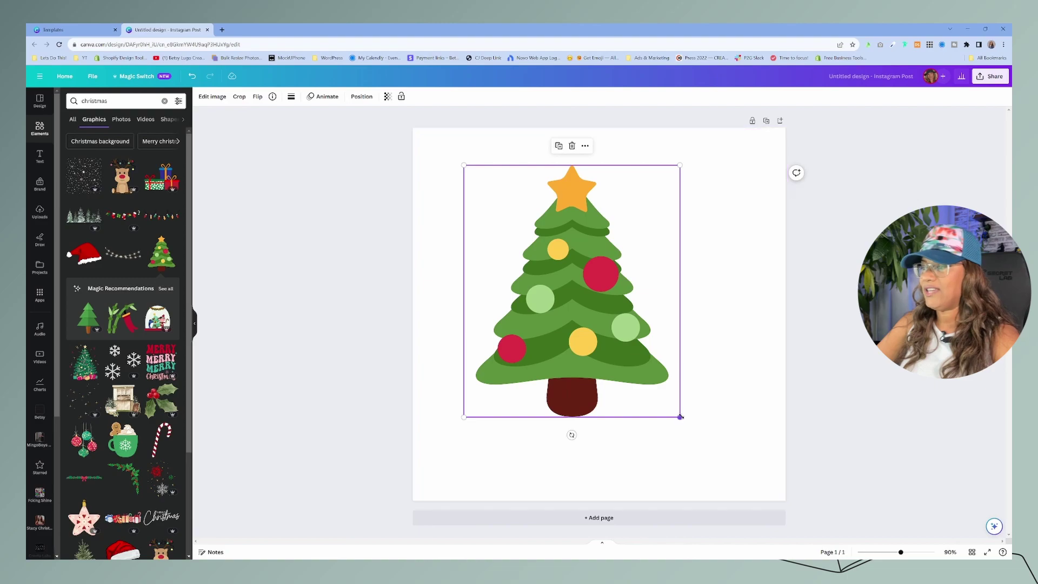
Drag the Christmas tree graphic's corner outward so the tree fills most of the post canvas
drag(681, 417, 726, 470)
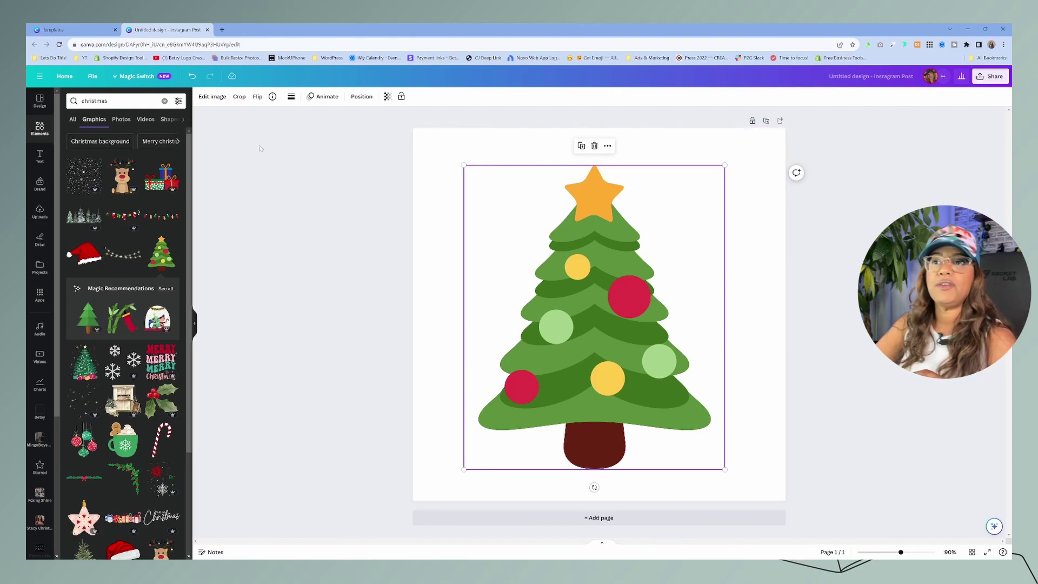
From the tree graphic's info, browse similar graphics, then open all elements by Twemoji
click(272, 97)
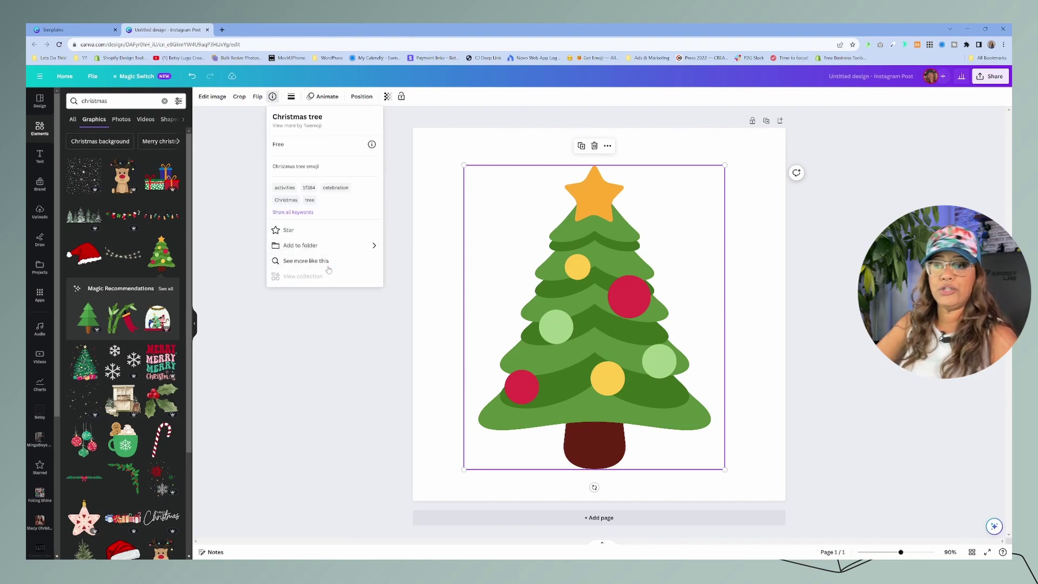
click(295, 263)
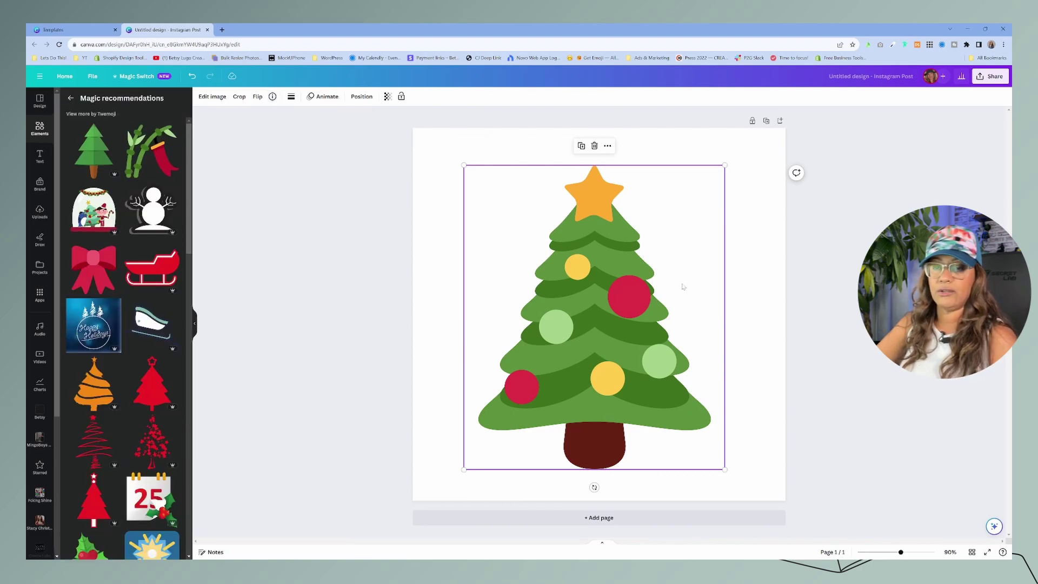
scroll(182, 309, down, 2)
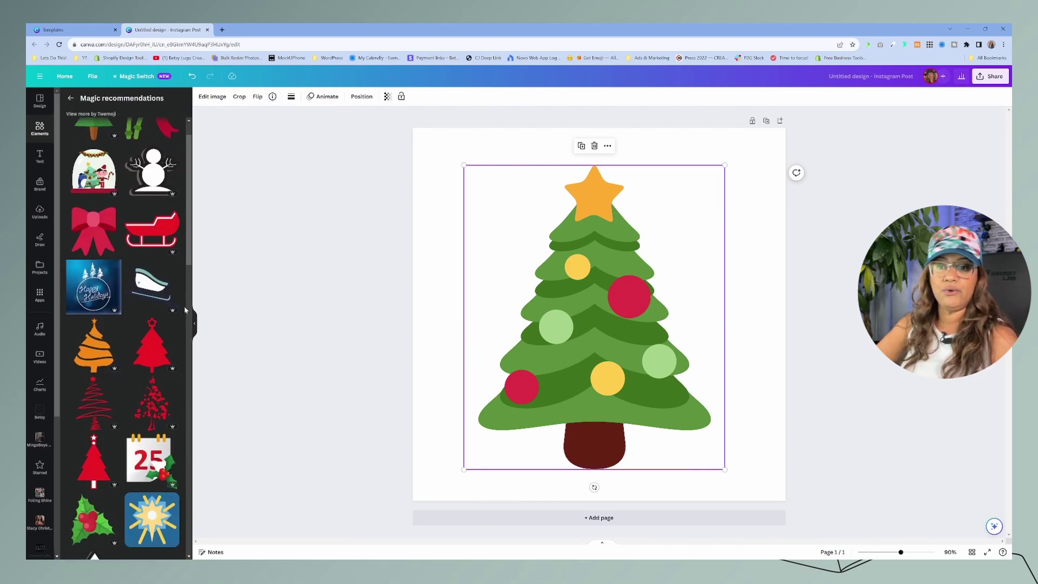
scroll(182, 309, down, 5)
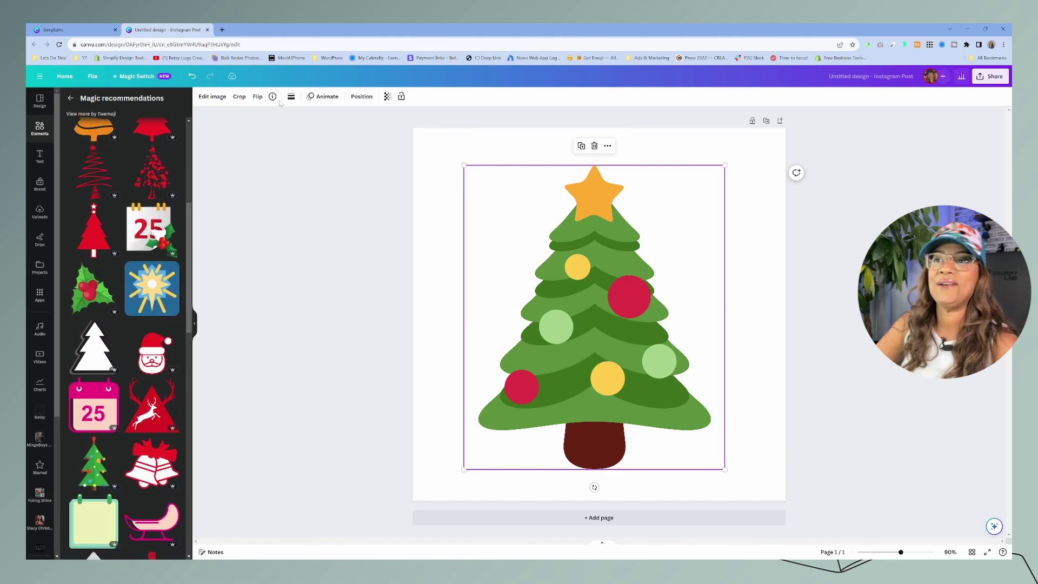
click(272, 97)
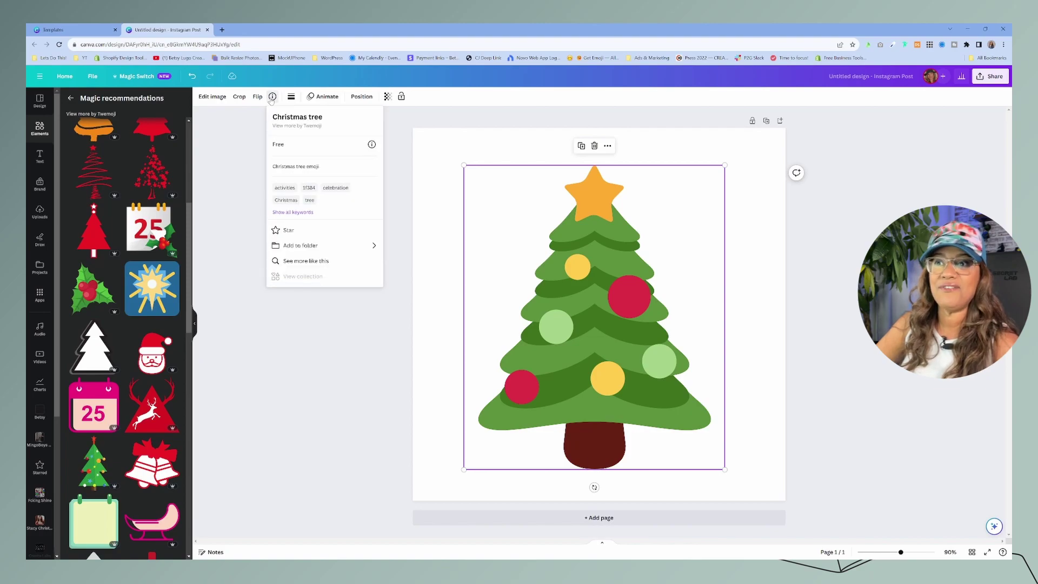
click(304, 126)
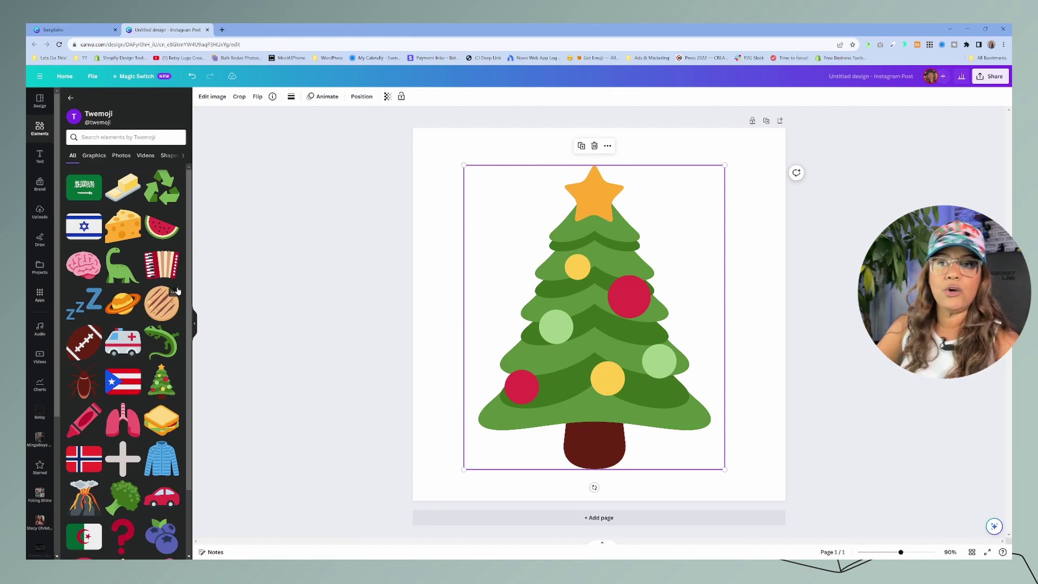
Search Twemoji's element collection for 'christmas'
scroll(162, 287, down, 3)
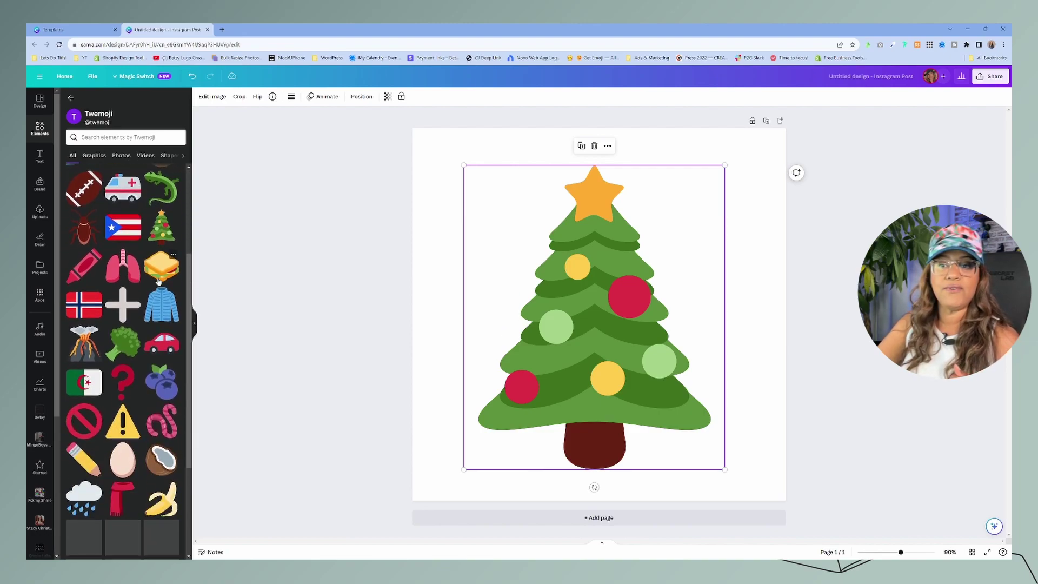
scroll(158, 274, up, 2)
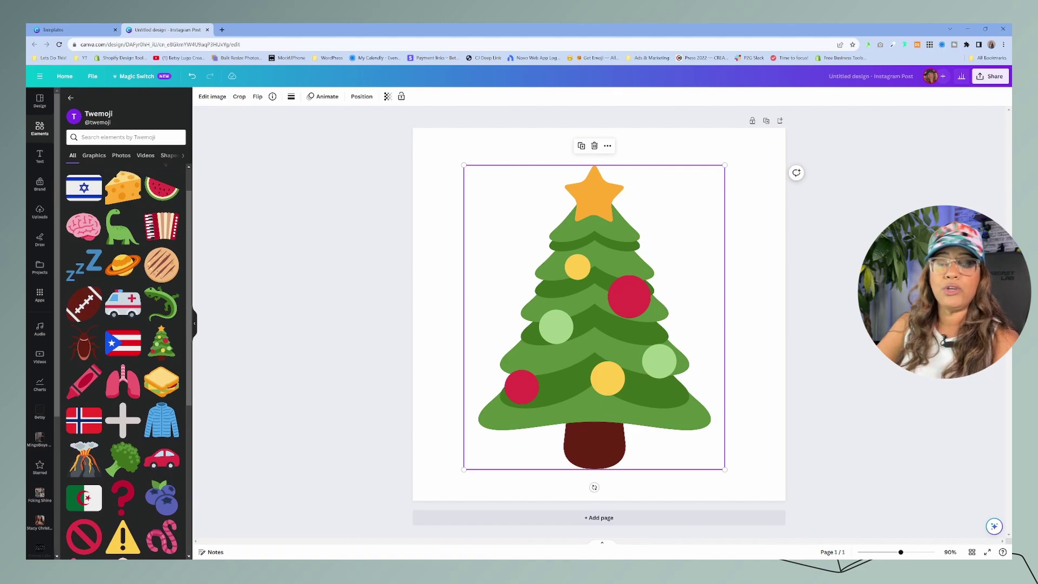
click(127, 137)
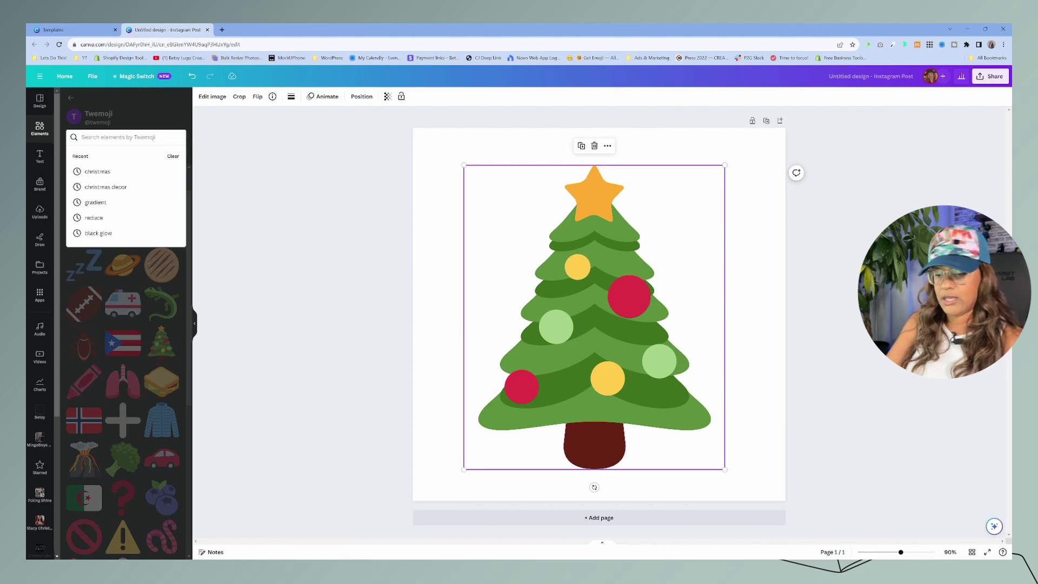
text(christmas)
key(Return)
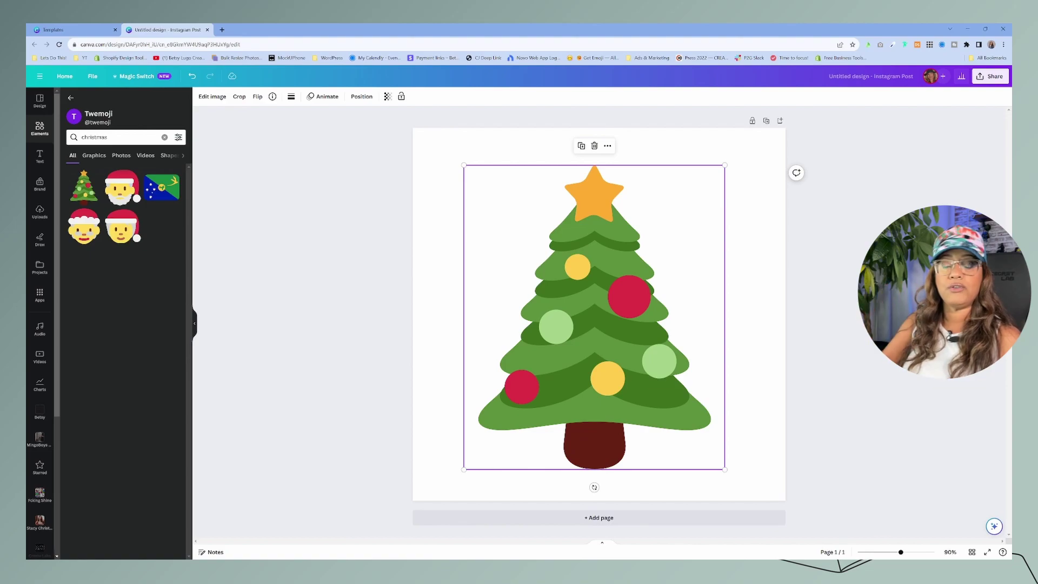
Check the christmas Graphics, Photos and Videos results, ending back on Graphics
click(96, 155)
click(133, 156)
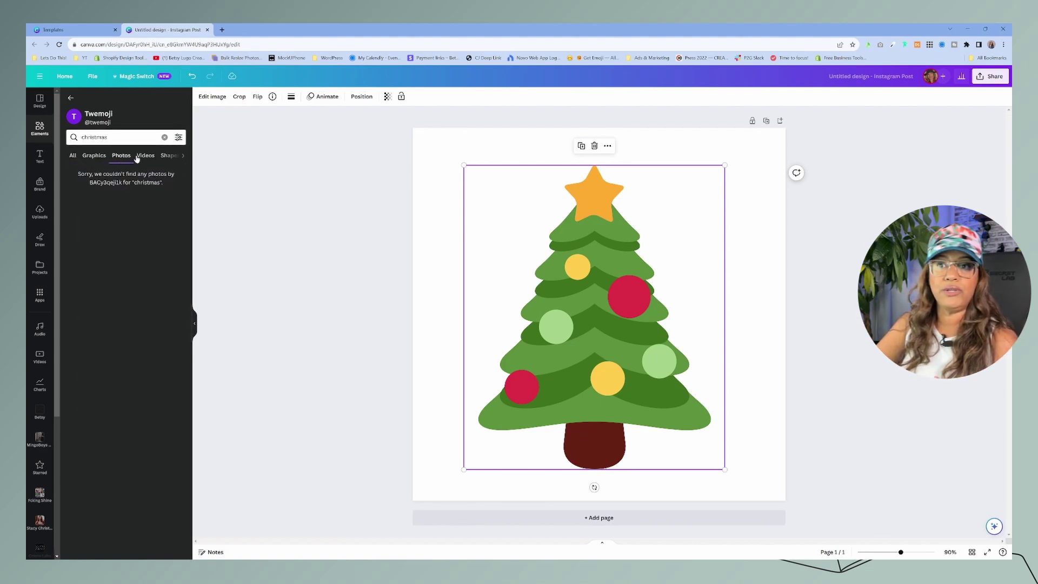
click(145, 156)
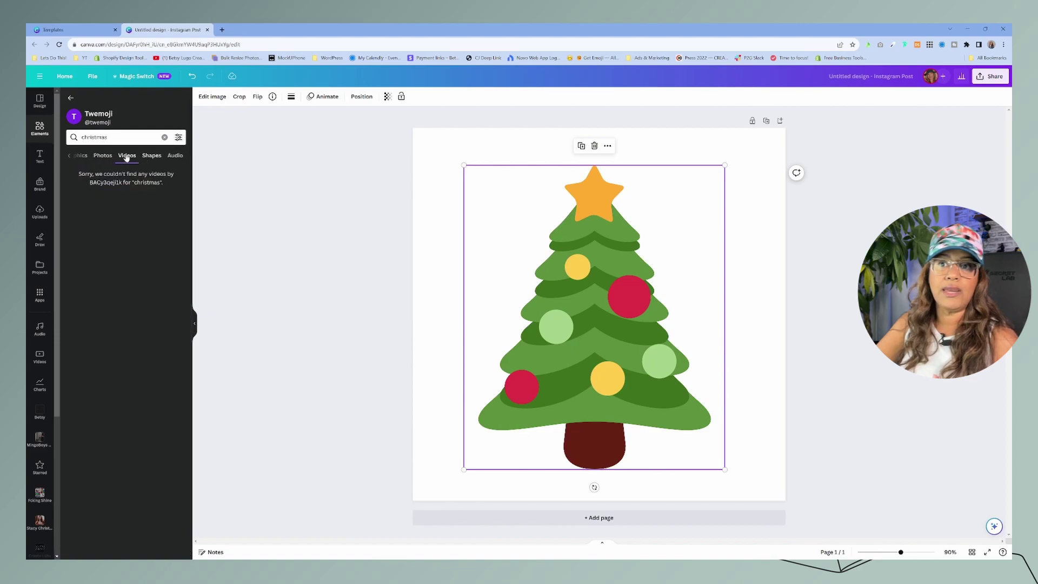
click(69, 156)
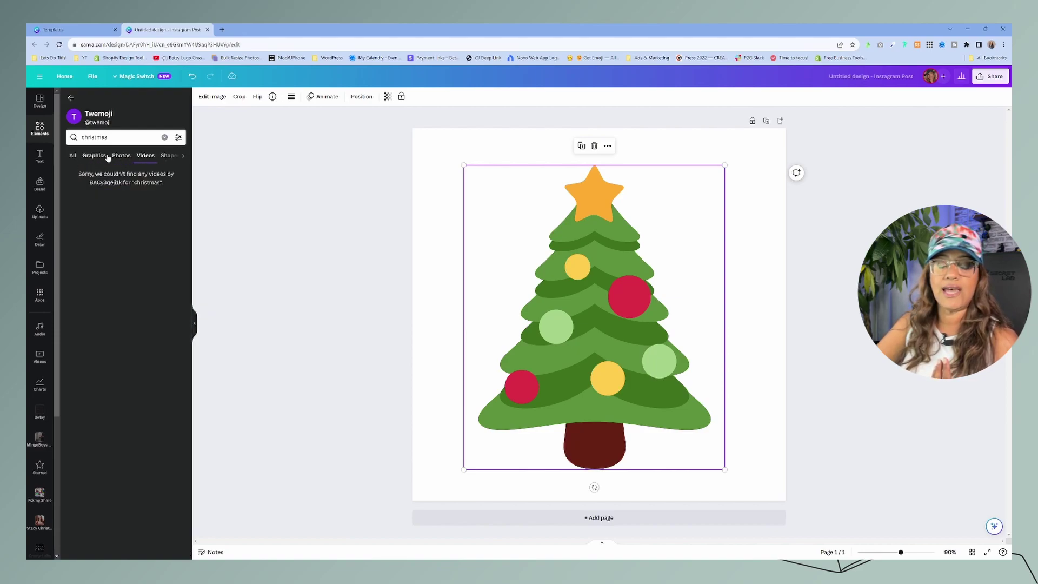
click(103, 156)
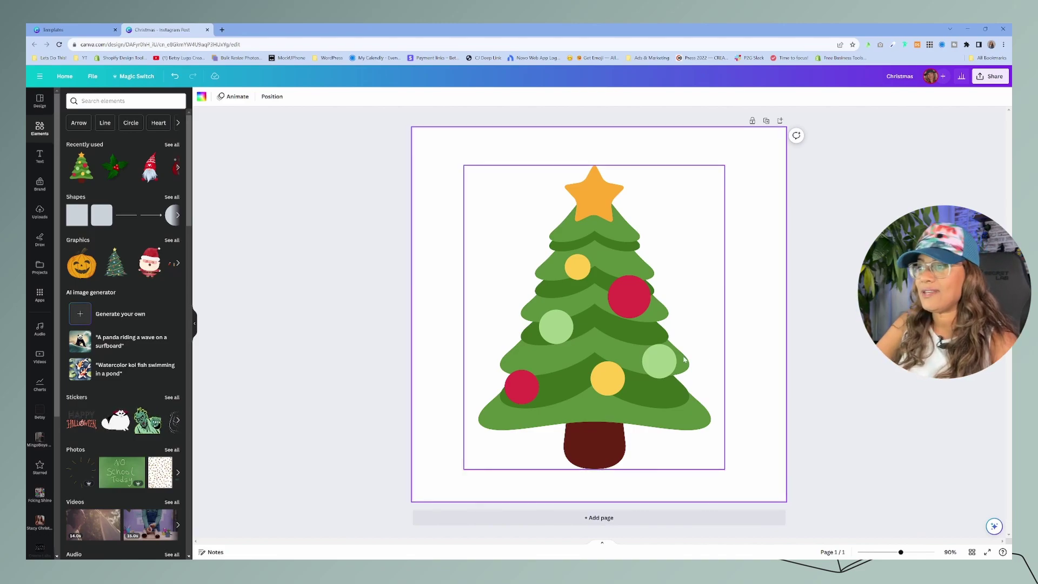
Add a 'Christmas' text box and enlarge it to span the page width
click(684, 360)
click(763, 336)
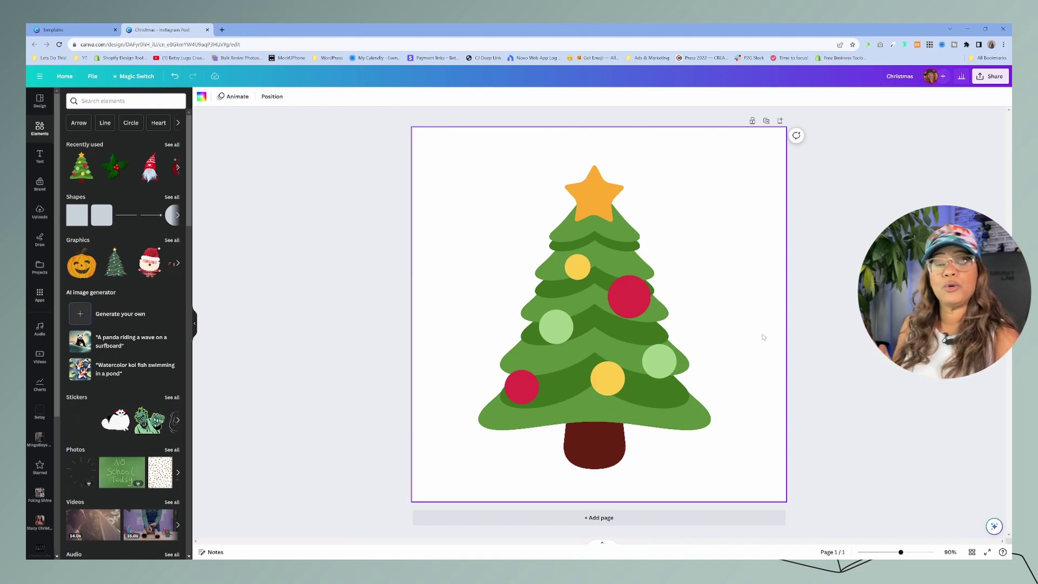
key(t)
key(ctrl+c)
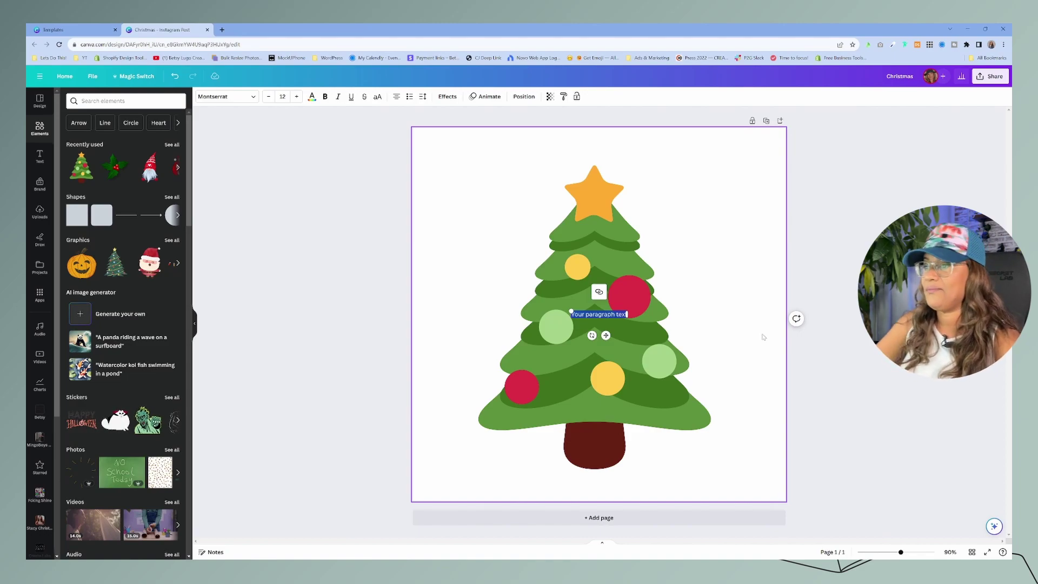
text(Christmas)
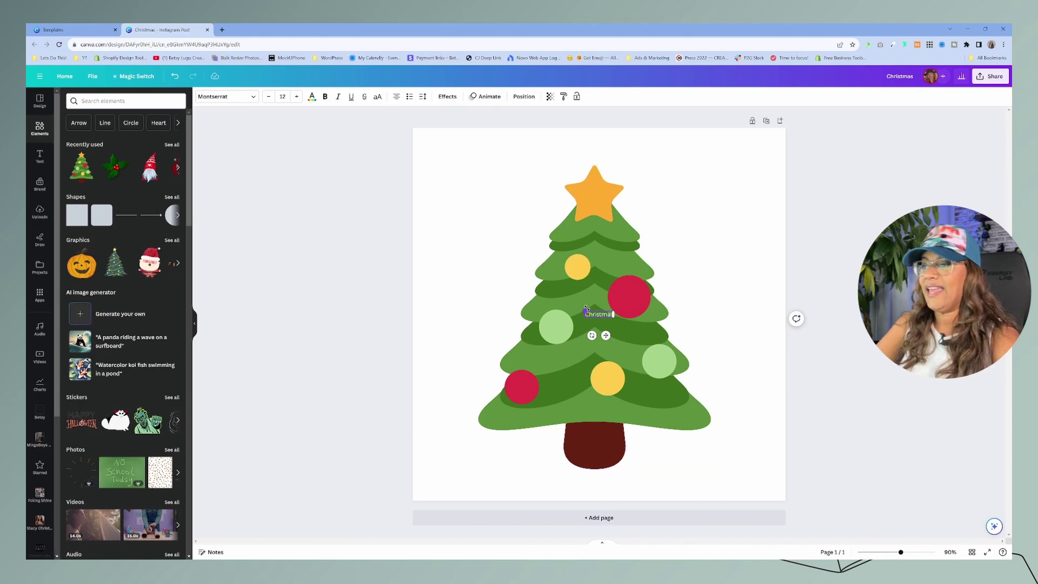
drag(585, 313, 444, 216)
drag(612, 317, 773, 373)
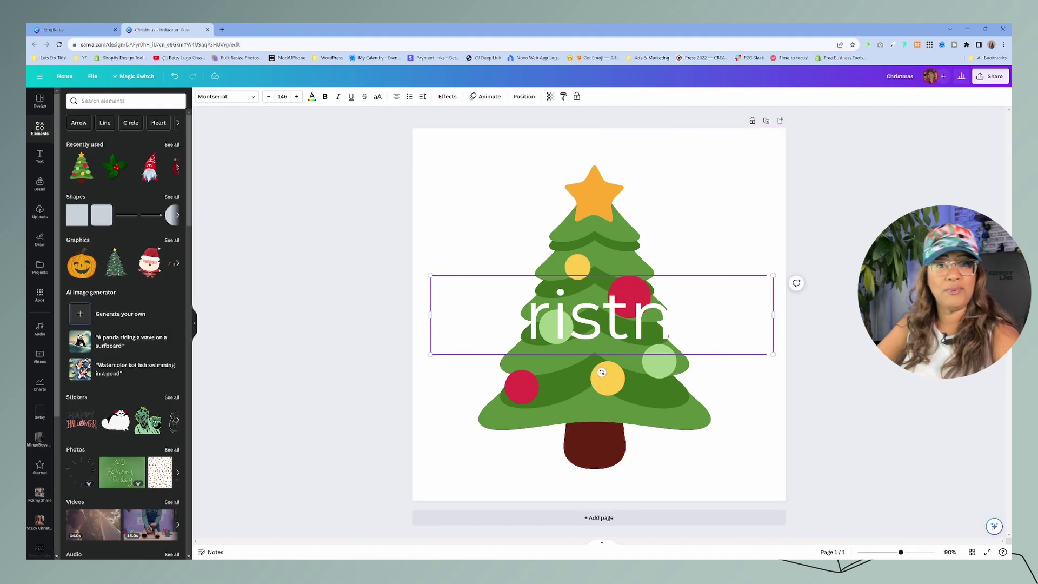
Move the tree lower, color the Christmas text red, and place it at the top
drag(643, 405, 642, 433)
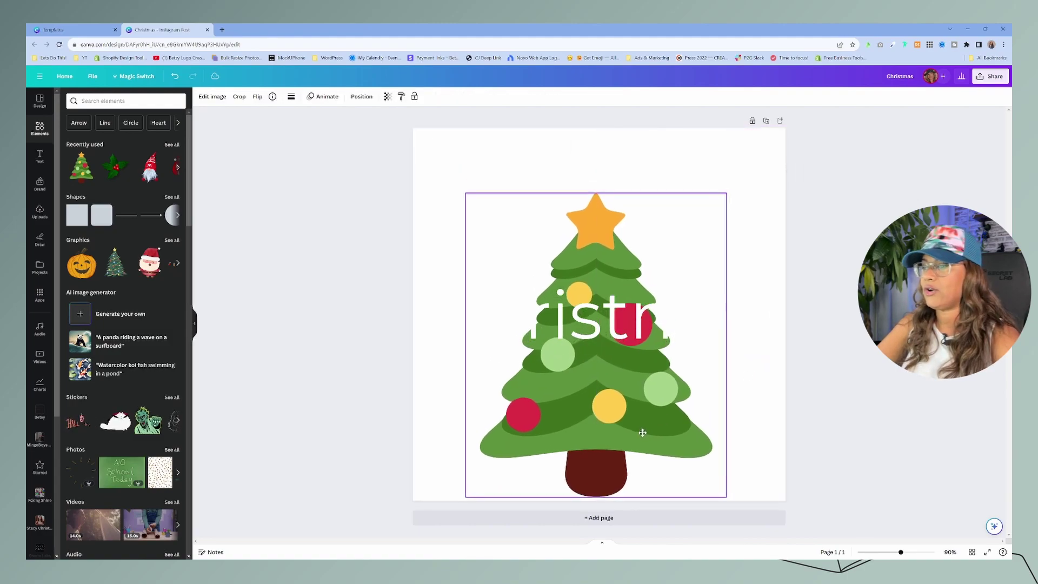
click(727, 341)
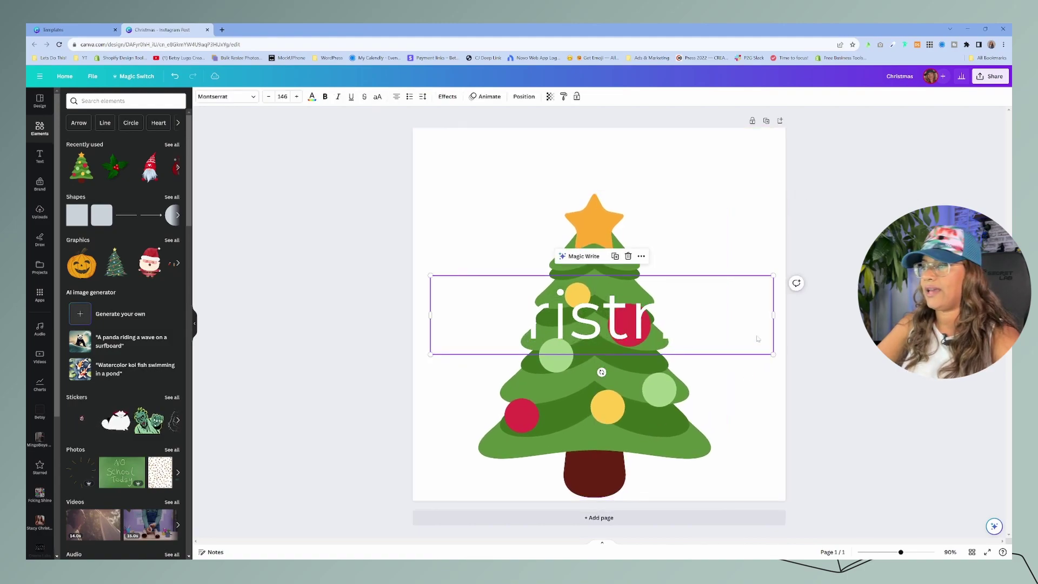
click(312, 96)
click(71, 275)
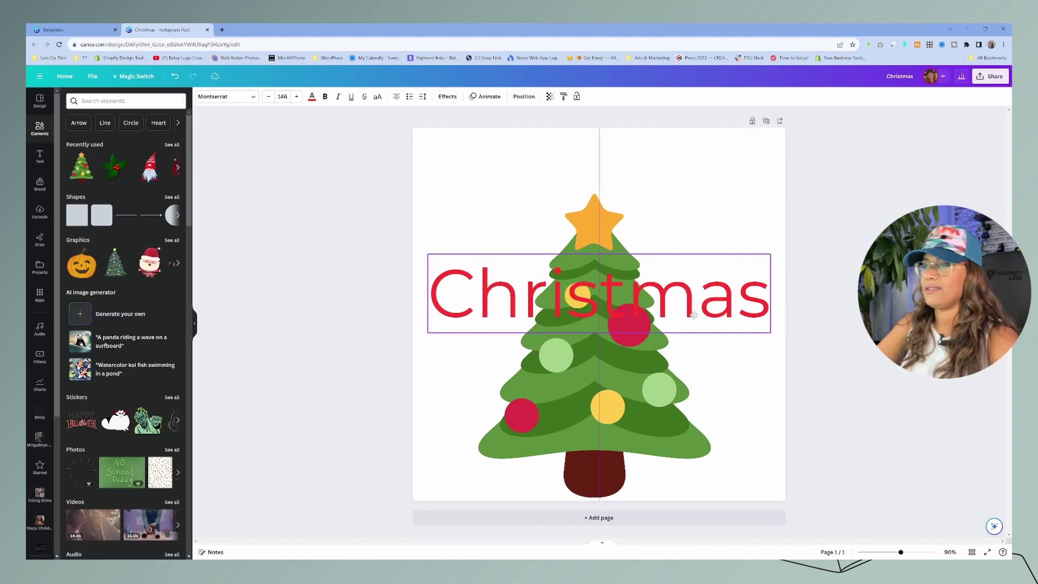
drag(701, 337, 698, 192)
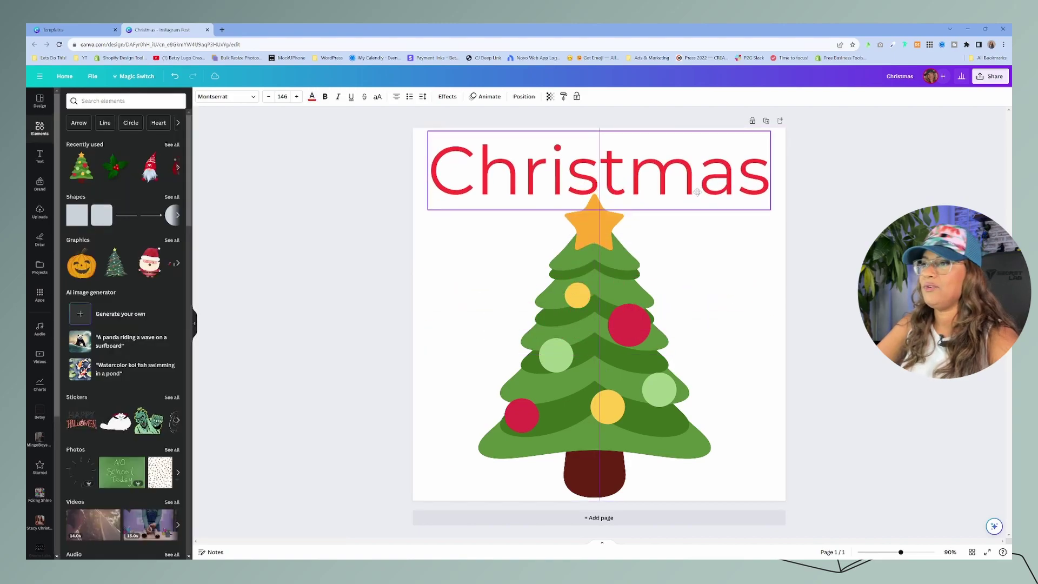
Apply the Curve effect to the Christmas title, then drag the curve back to 0
click(452, 98)
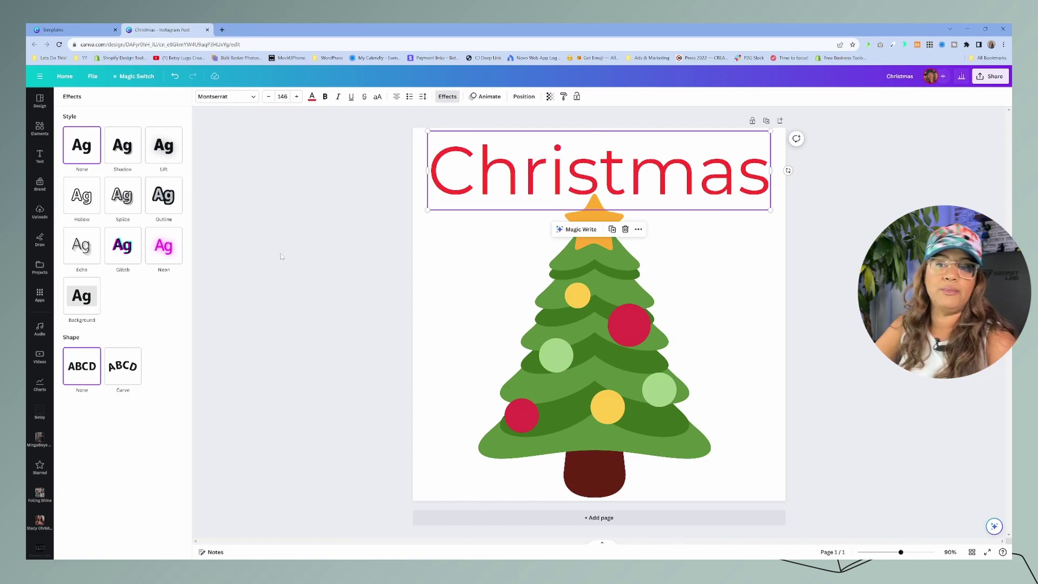
click(129, 372)
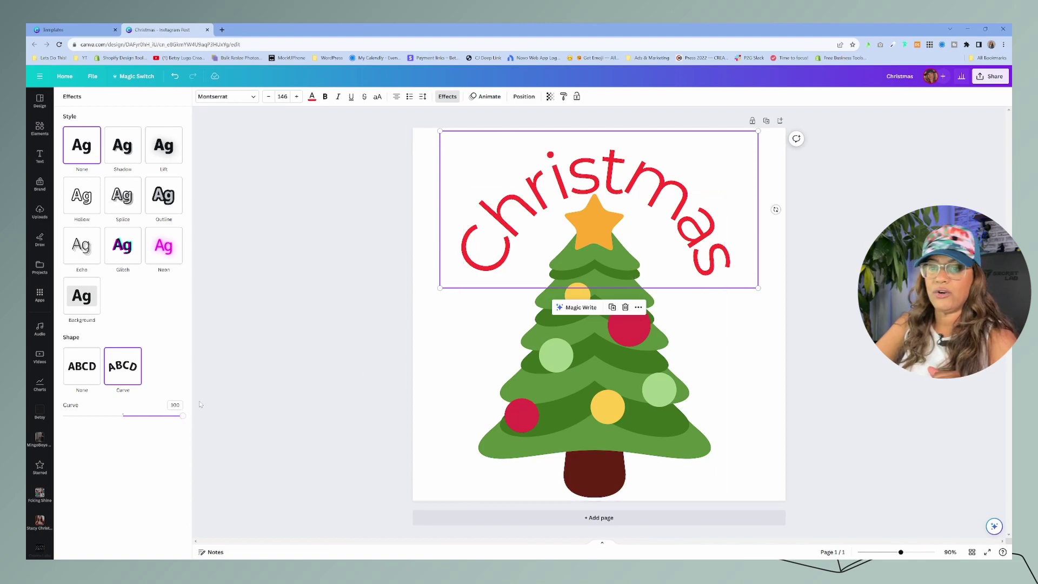
drag(184, 420, 204, 427)
drag(713, 245, 715, 242)
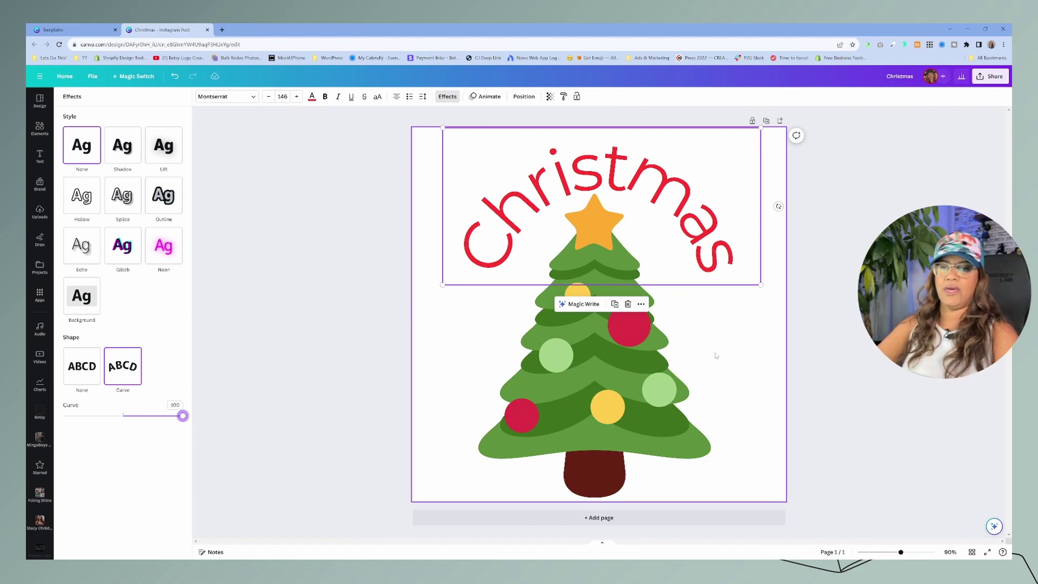
drag(183, 416, 122, 415)
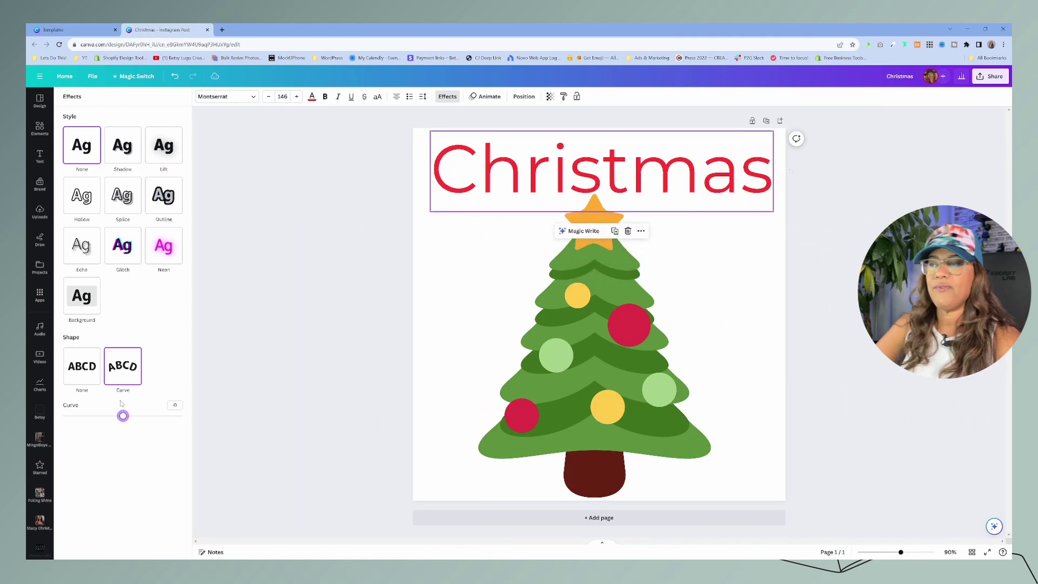
Open the TypeCraft app and replace its sample text with 'Christmas'
click(39, 295)
scroll(136, 205, down, 6)
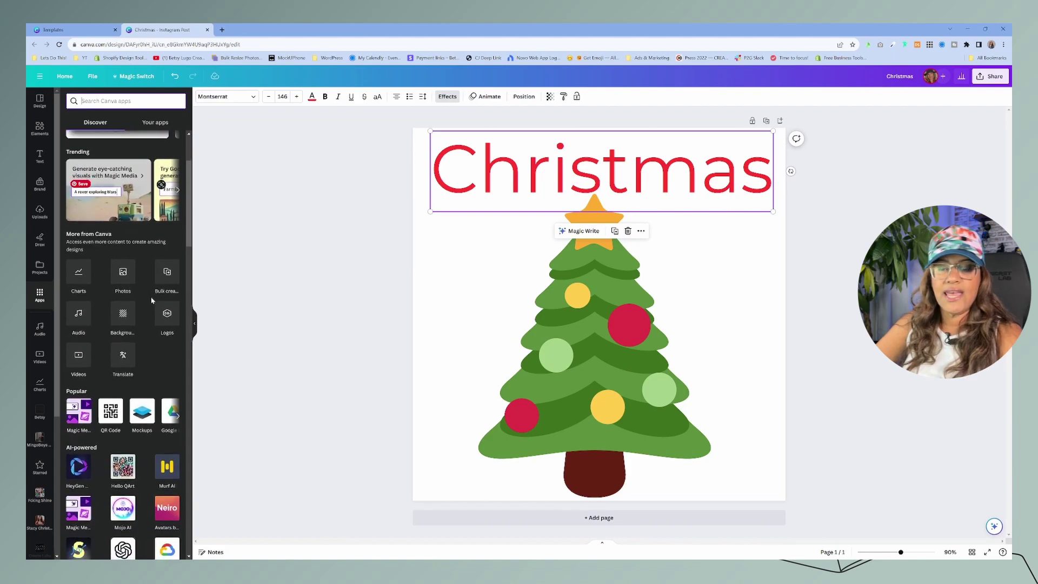
scroll(159, 312, down, 2)
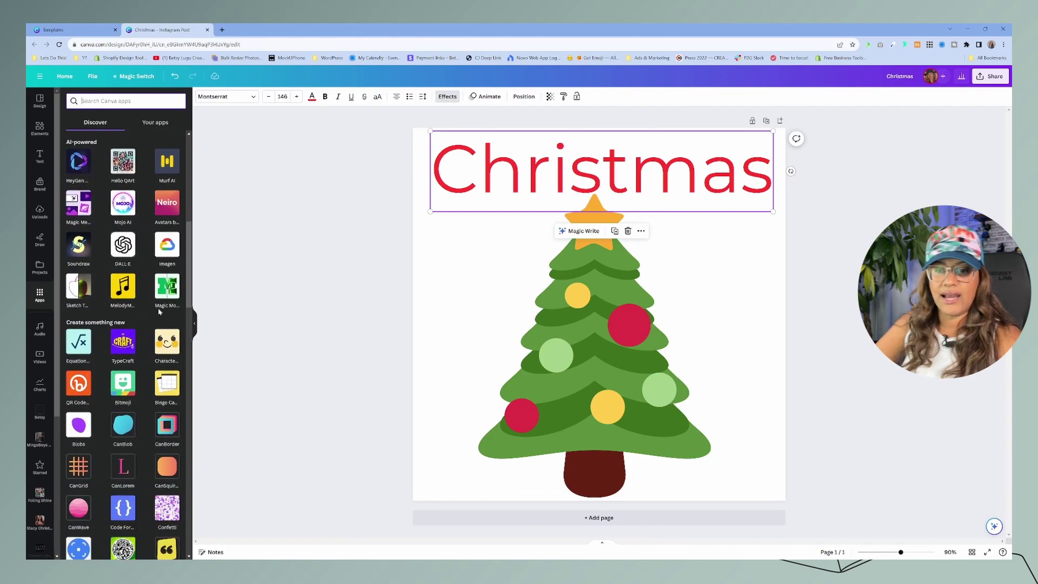
scroll(159, 312, down, 2)
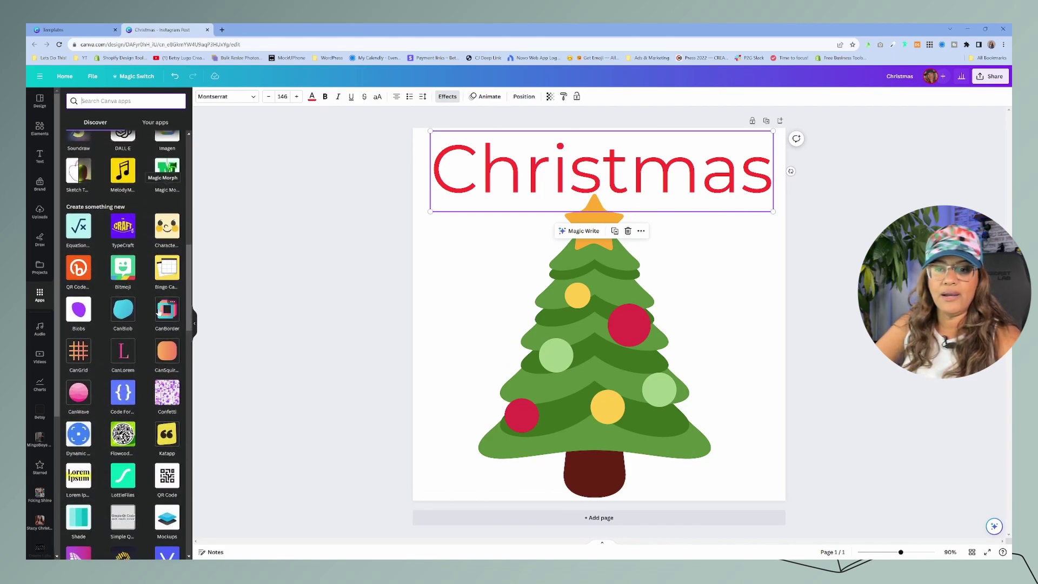
scroll(109, 301, up, 1)
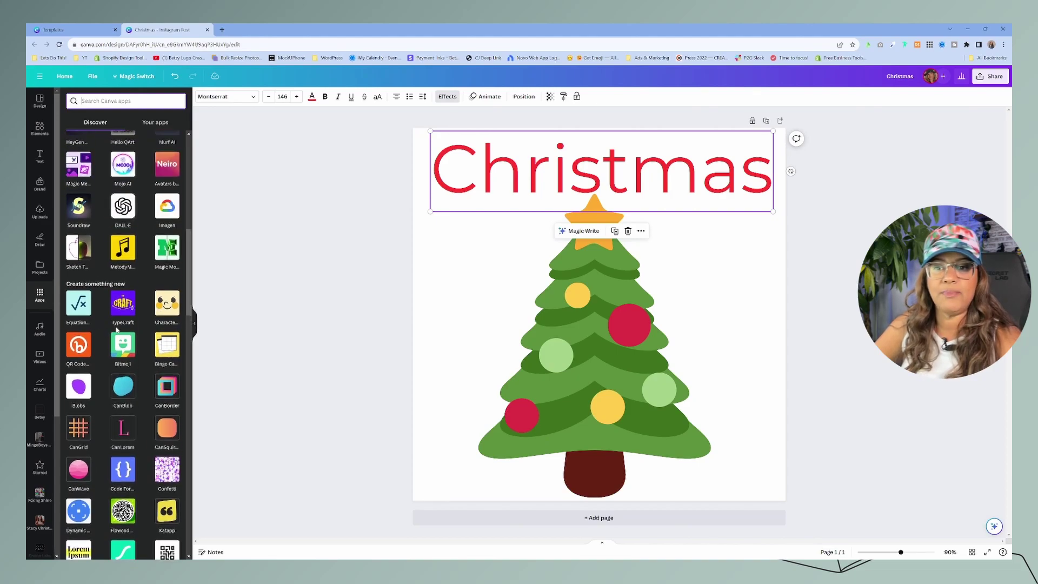
click(110, 302)
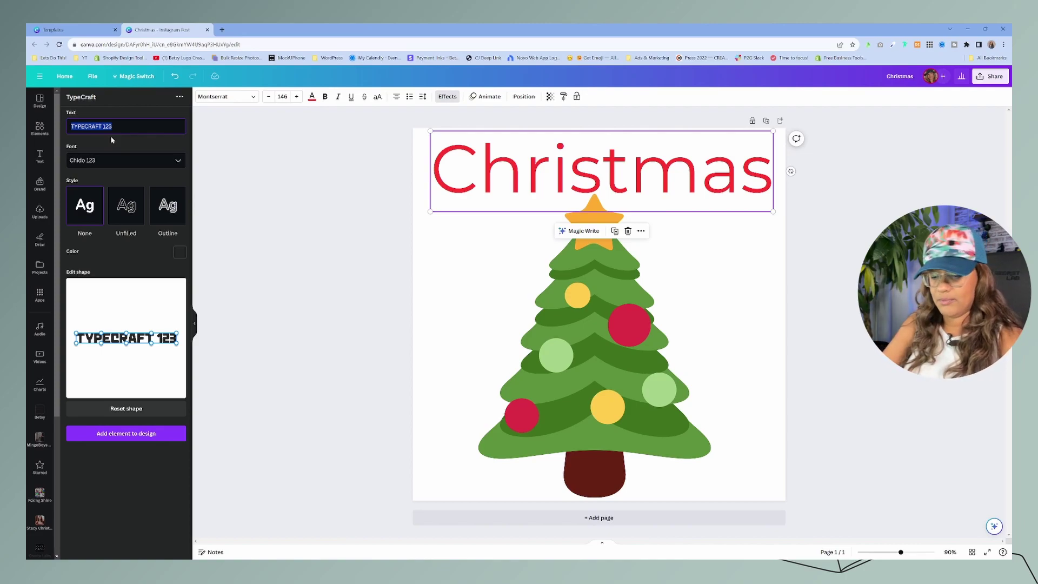
key(ctrl+v)
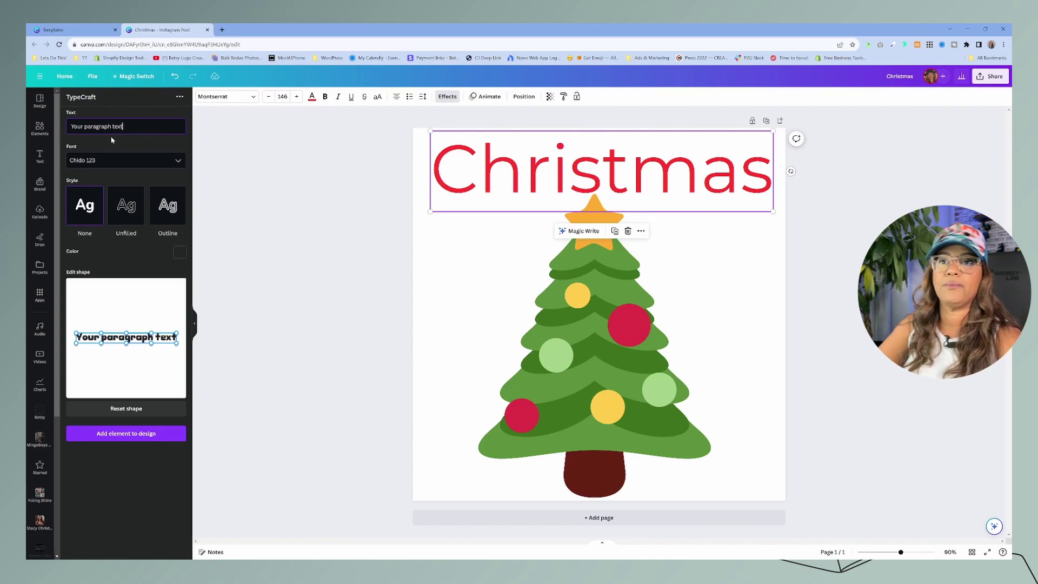
key(BackSpace)
key(BackSpace)
key(BackSpace)
key(BackSpace)
key(BackSpace)
key(BackSpace)
key(BackSpace)
key(BackSpace)
key(BackSpace)
key(BackSpace)
key(BackSpace)
key(BackSpace)
key(BackSpace)
key(BackSpace)
key(BackSpace)
key(BackSpace)
key(BackSpace)
key(BackSpace)
key(BackSpace)
text(C)
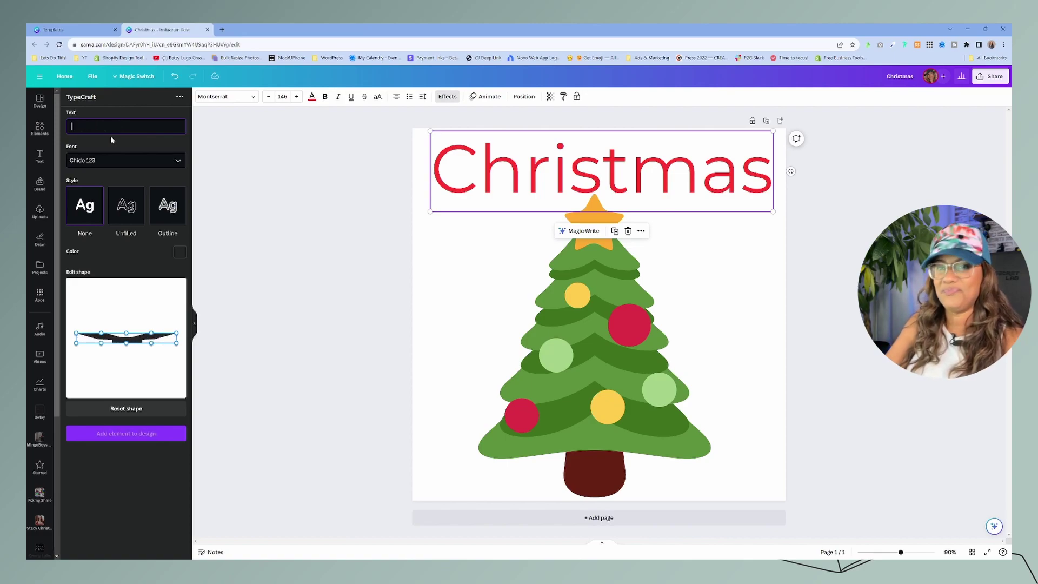
text(hristmas)
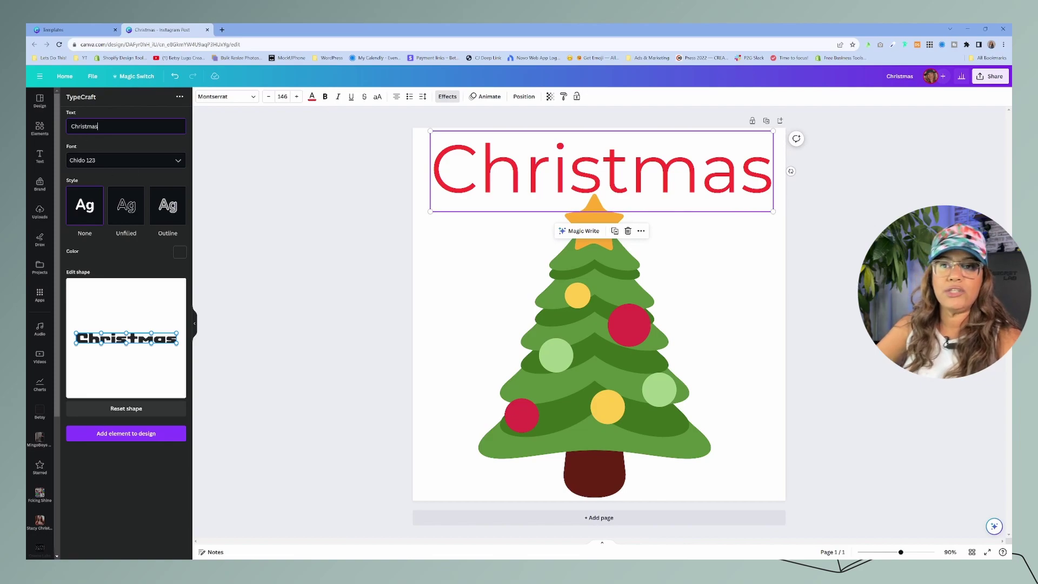
Set the TypeCraft lettering to the Compote 123 font with the Outline style
click(139, 160)
scroll(141, 190, down, 2)
scroll(141, 190, down, 5)
scroll(141, 195, down, 2)
click(139, 203)
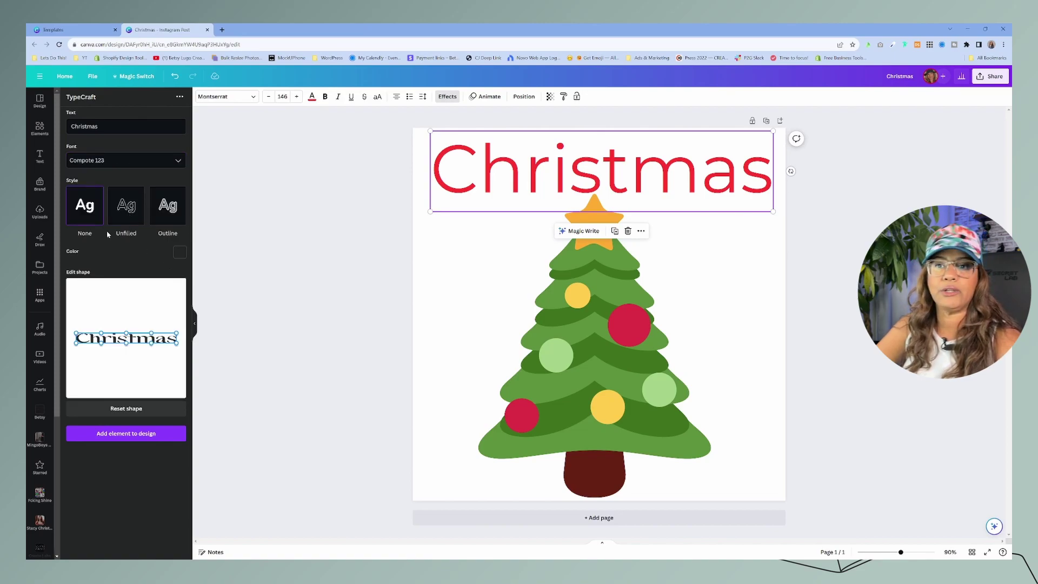
click(131, 207)
click(172, 209)
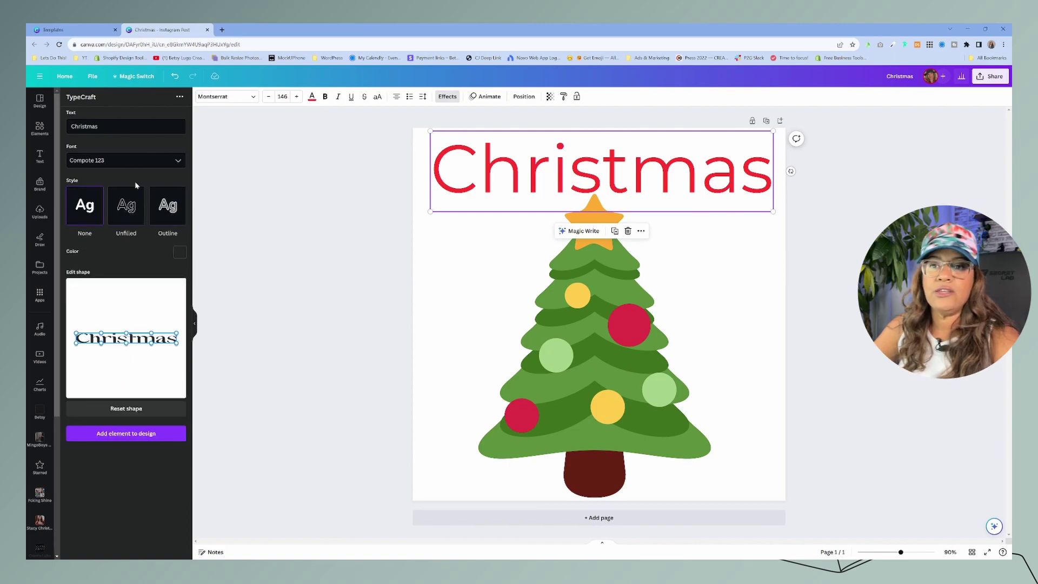
click(127, 209)
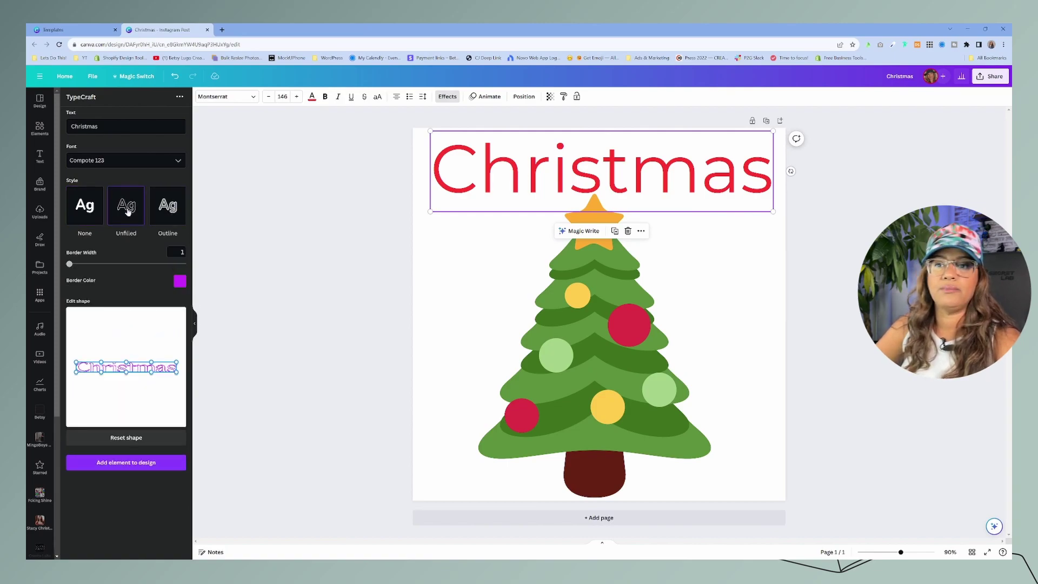
click(170, 215)
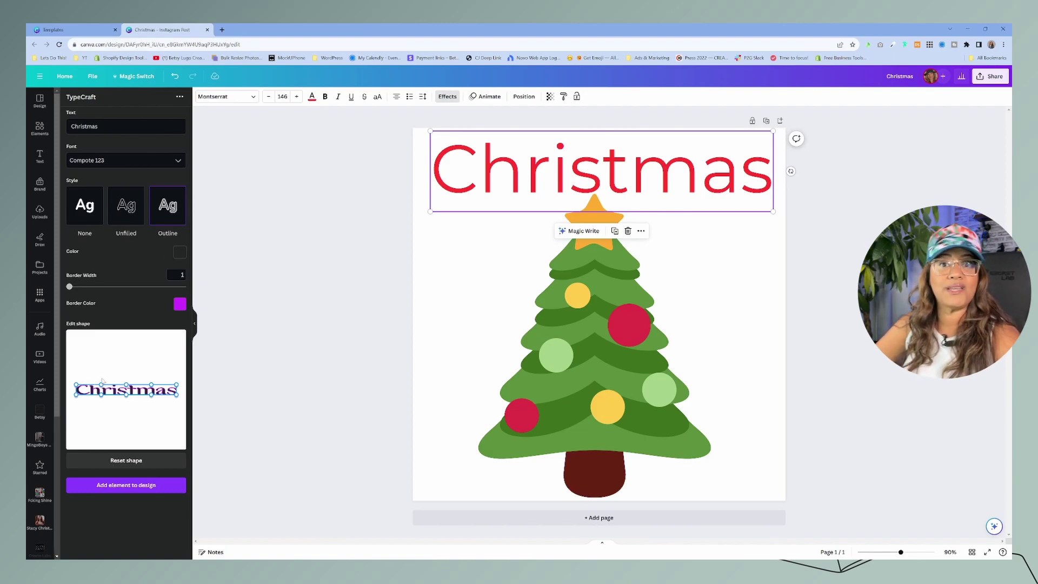
Drag TypeCraft's shape path points into an arch that rises taller toward the right
drag(102, 390, 127, 410)
drag(154, 368, 165, 398)
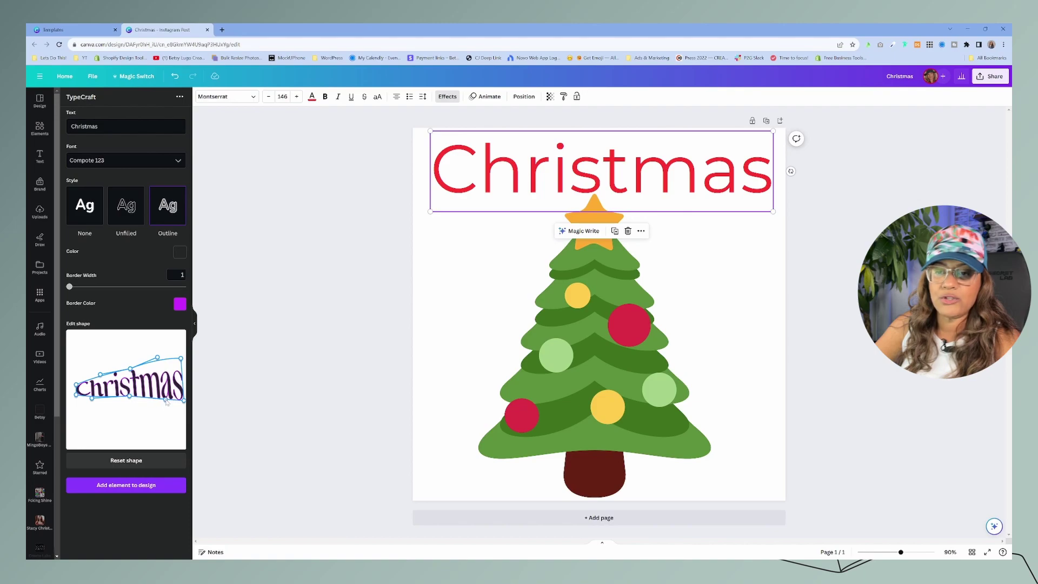
drag(158, 361, 102, 378)
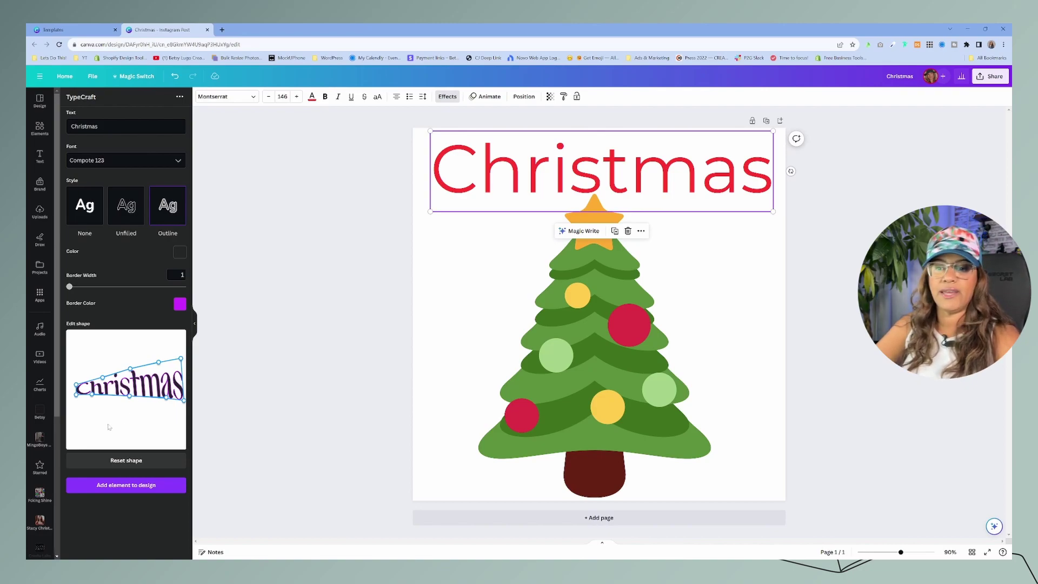
Add the warped lettering to the design, enlarged and centred across the tree
click(135, 486)
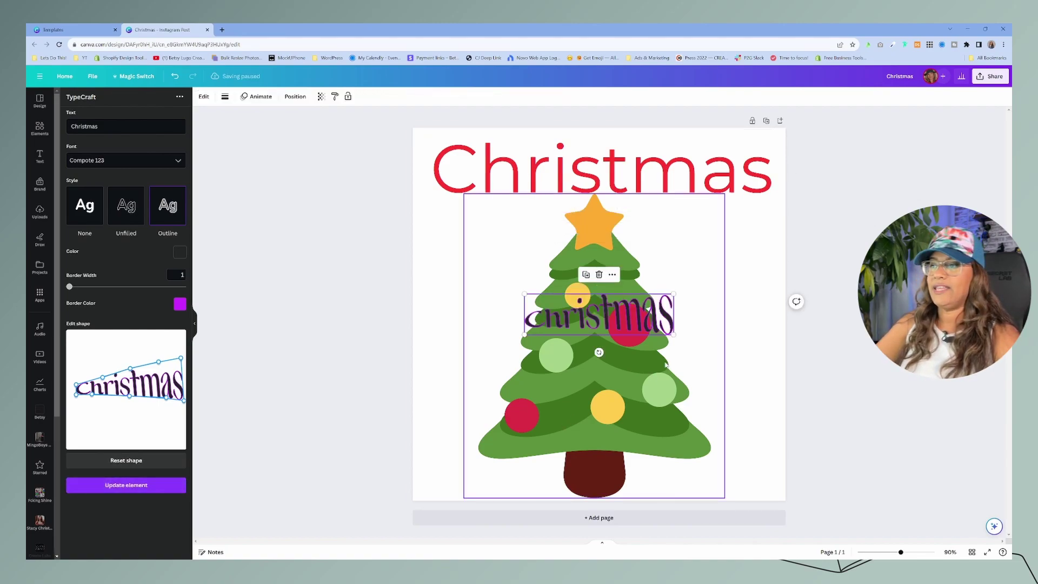
drag(655, 323, 771, 371)
drag(580, 366, 549, 352)
drag(461, 353, 430, 361)
drag(613, 343, 624, 342)
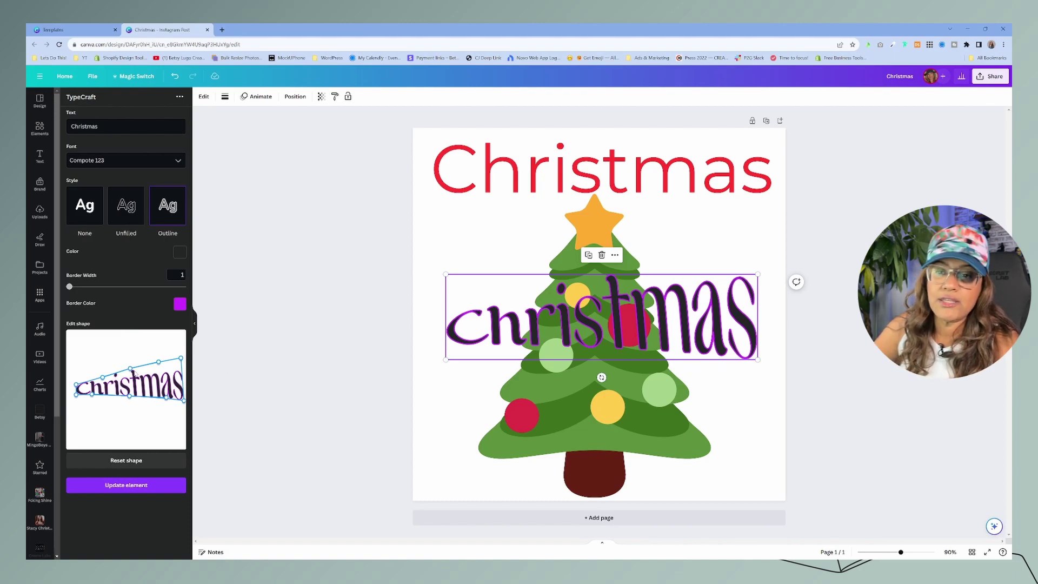
Reshape the warp so the right end curves downward and update the placed lettering
drag(131, 371, 162, 365)
drag(185, 402, 184, 427)
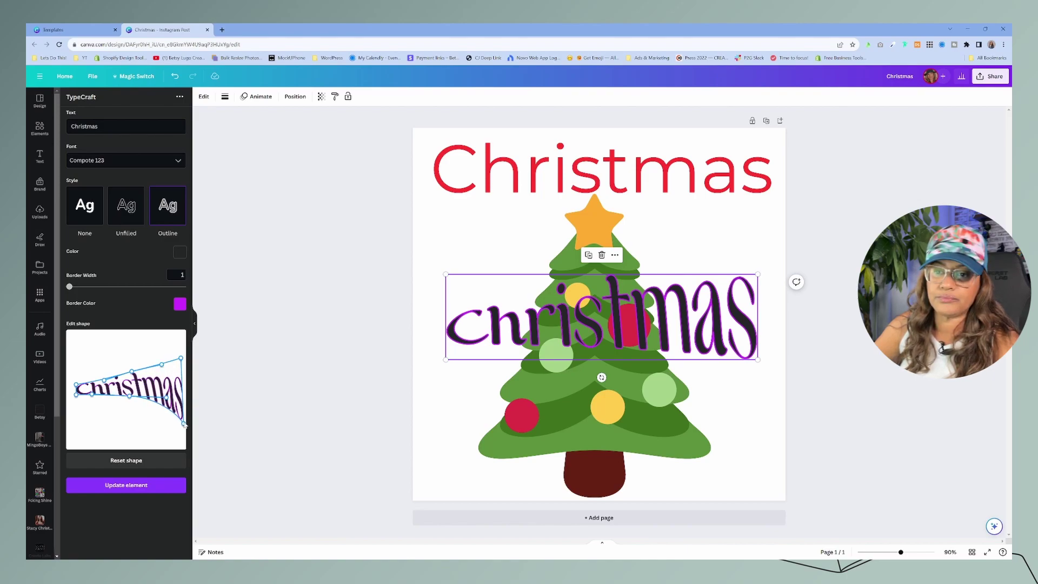
click(133, 486)
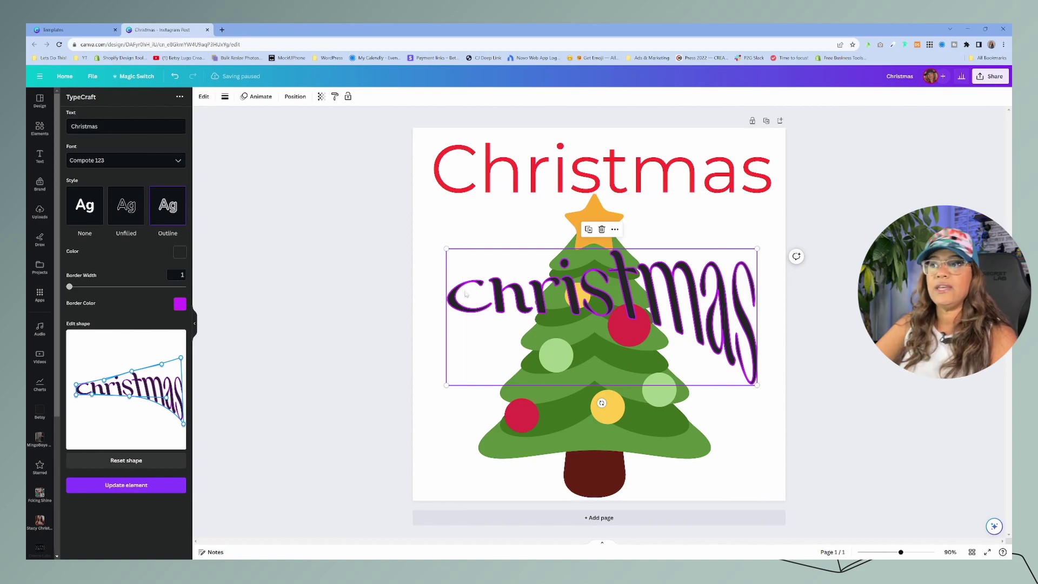
click(544, 187)
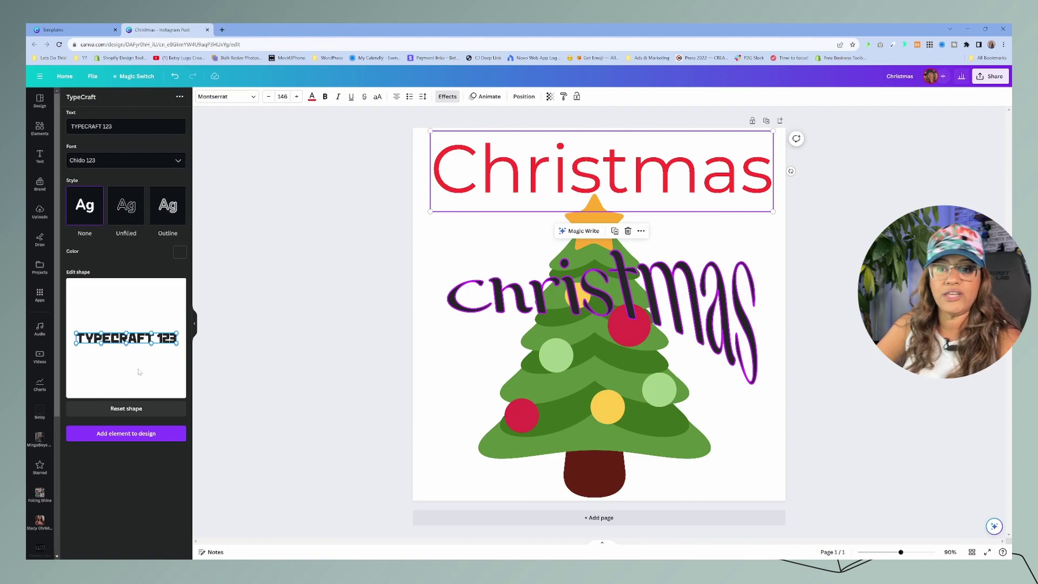
Darken the TypeCraft lettering's border to deep purple and update it on the design
click(522, 304)
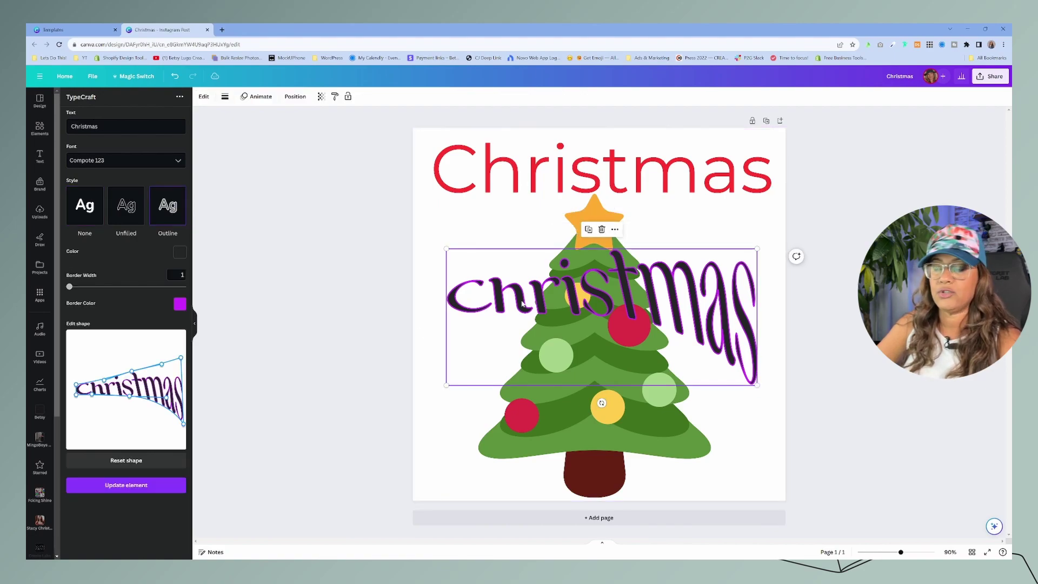
click(180, 304)
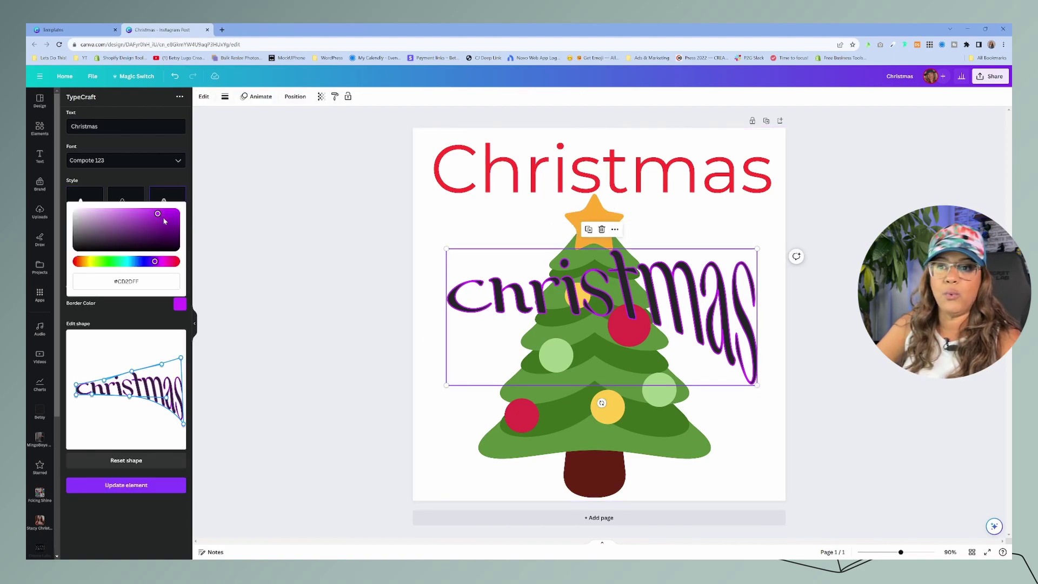
drag(171, 215, 174, 231)
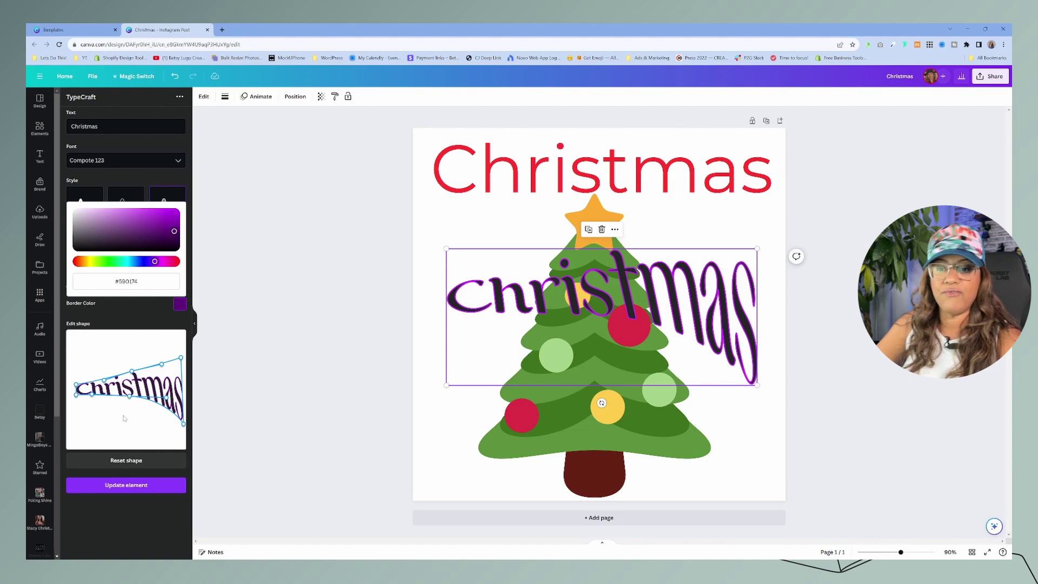
click(134, 486)
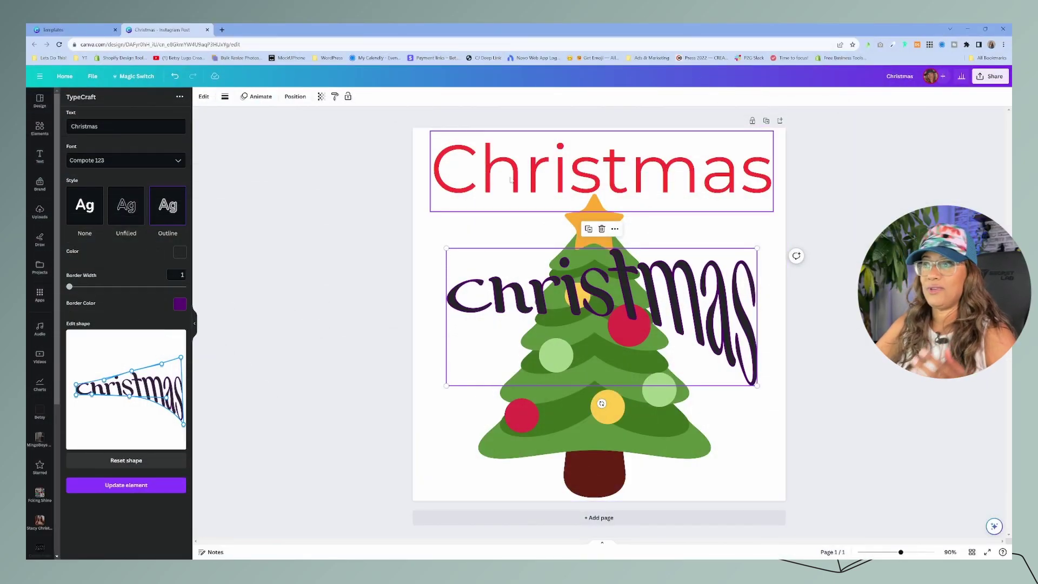
click(552, 182)
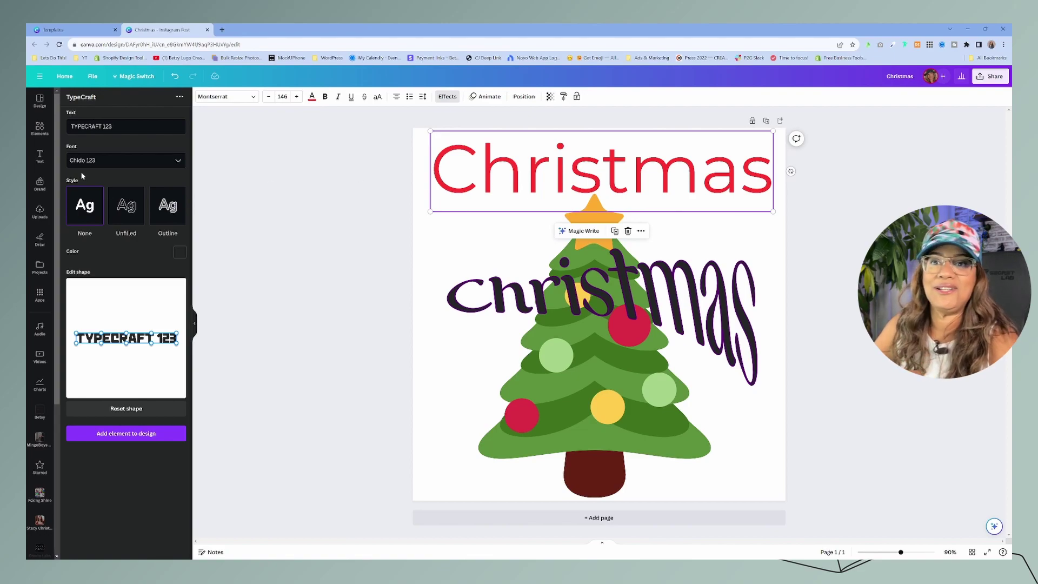
Open the Magic Morph app and generate a peppermint ('peppemint') look for the red heading
click(40, 295)
text(magic morph)
key(Return)
click(83, 133)
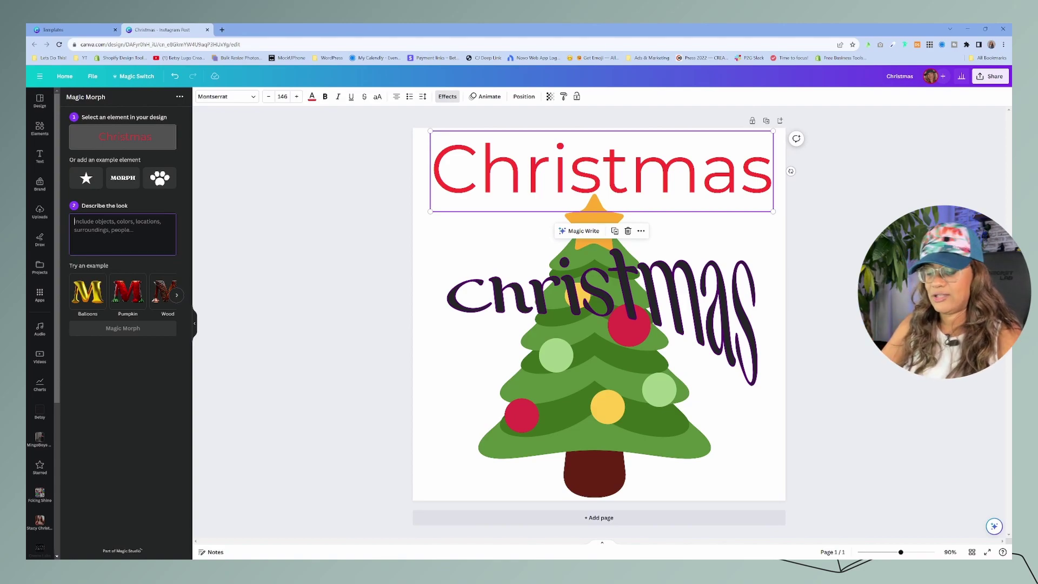
text(peppemint)
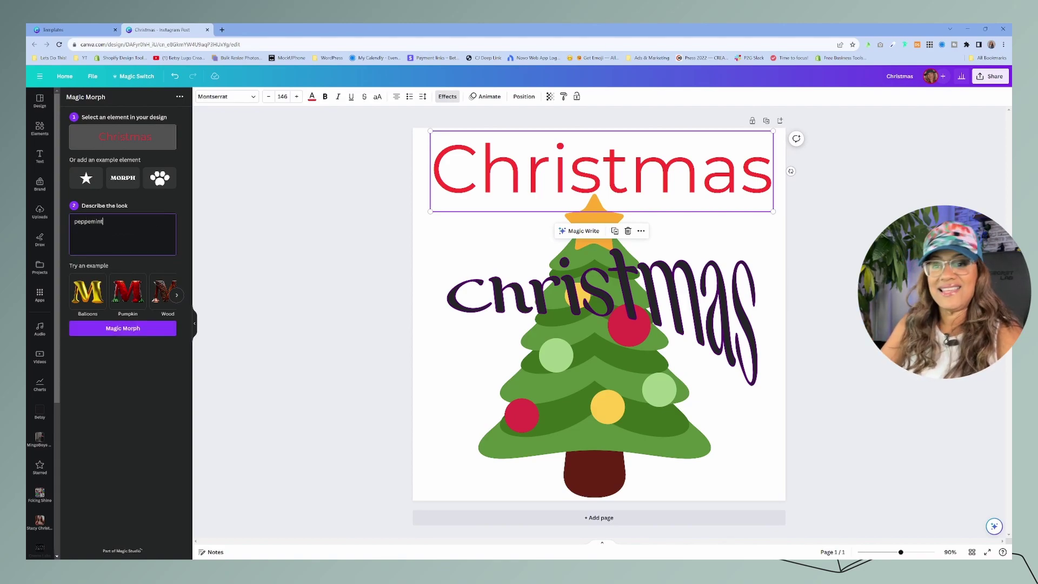
click(115, 331)
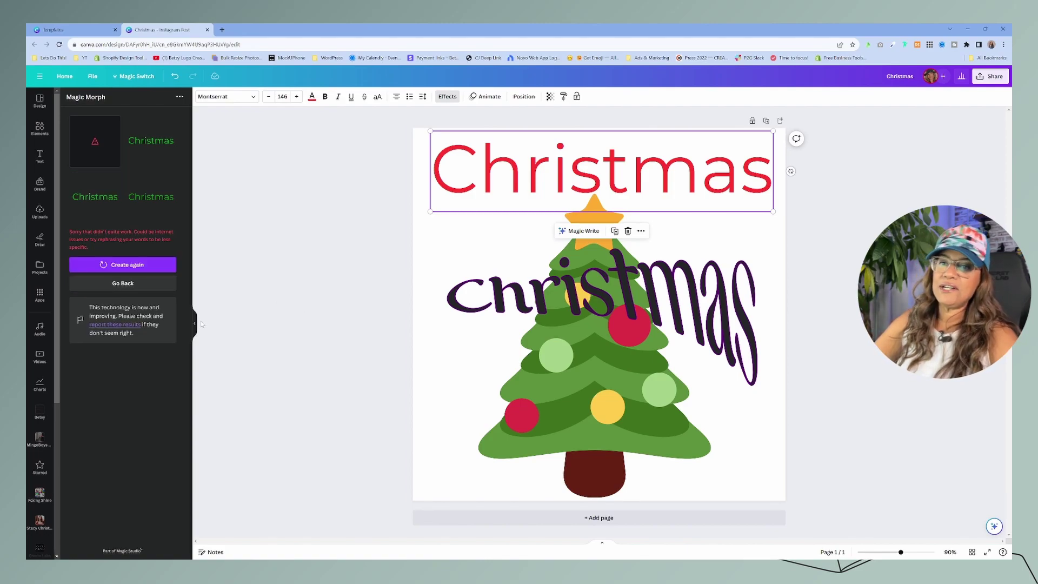
Try the Halloween pumpkin example look instead and retry after the failed generation
click(122, 284)
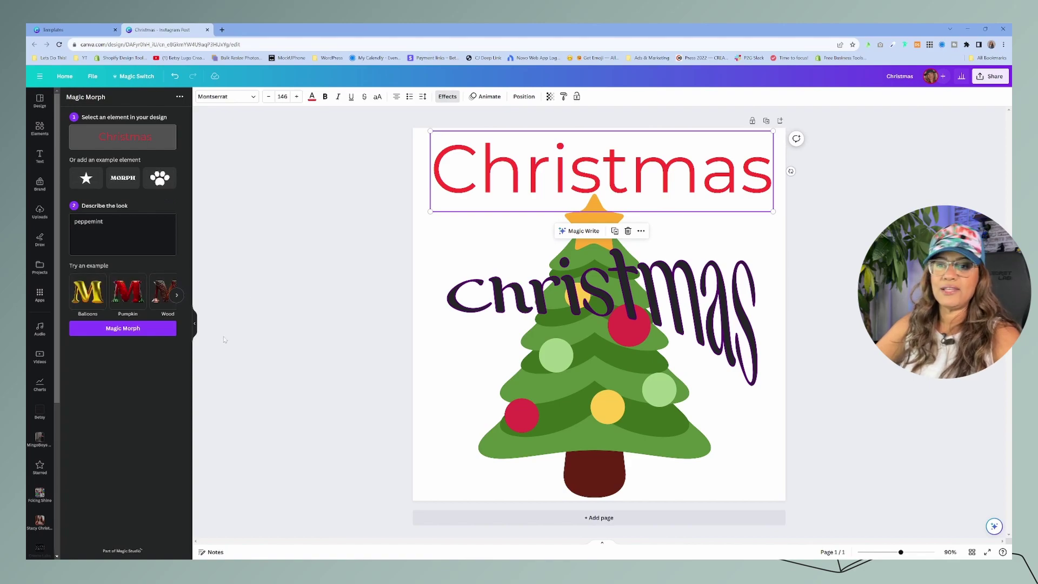
click(128, 292)
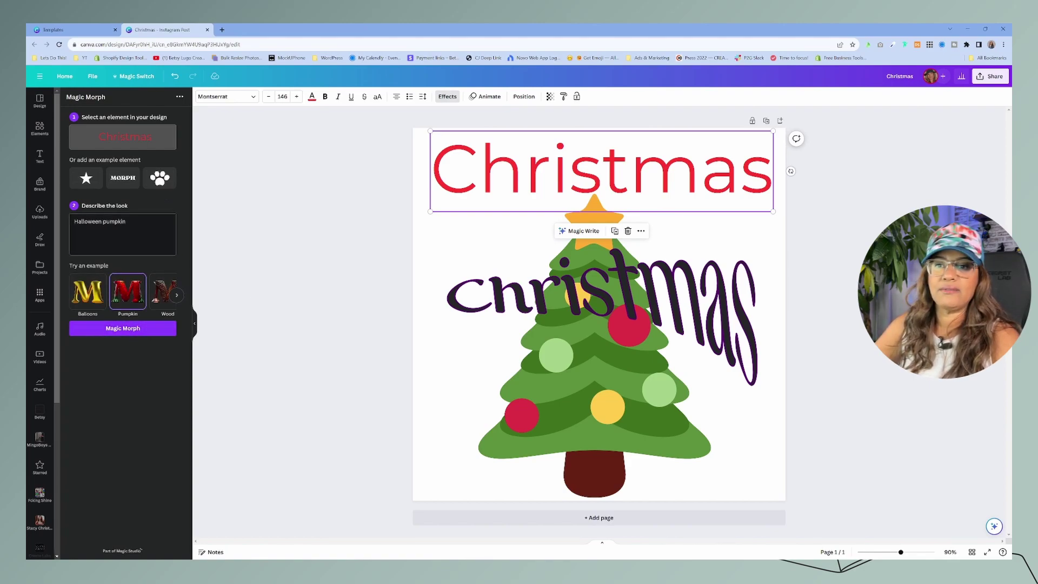
click(130, 331)
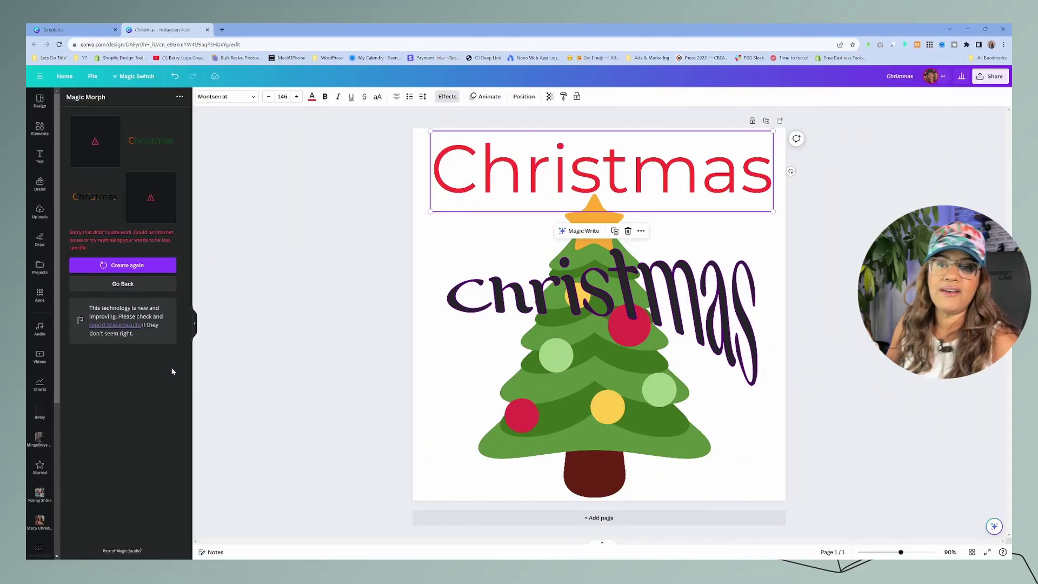
click(139, 267)
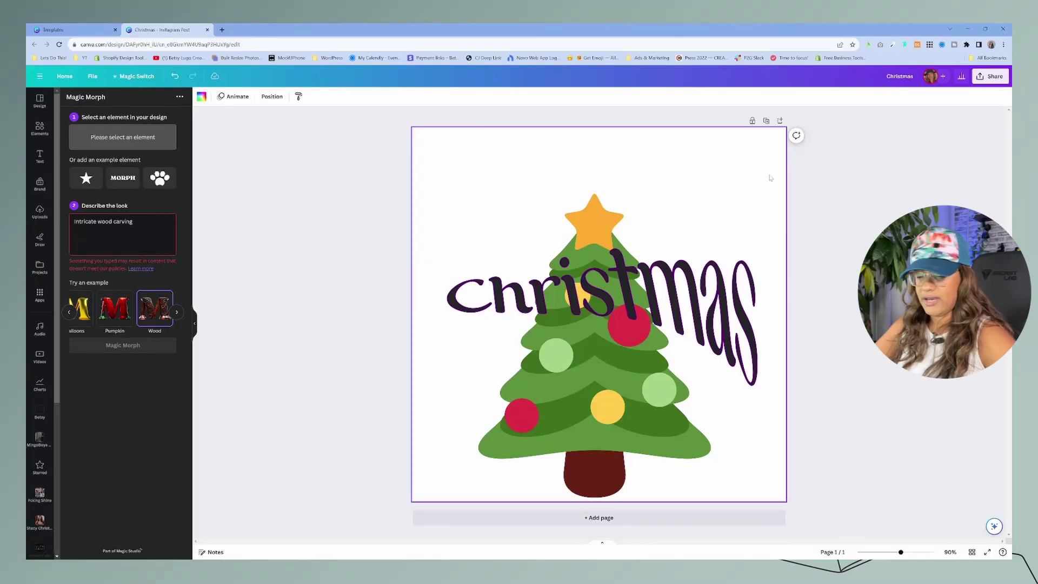
Add a black 'Christmas' heading near the page top, in Anton at size 100
key(t)
drag(609, 335, 603, 176)
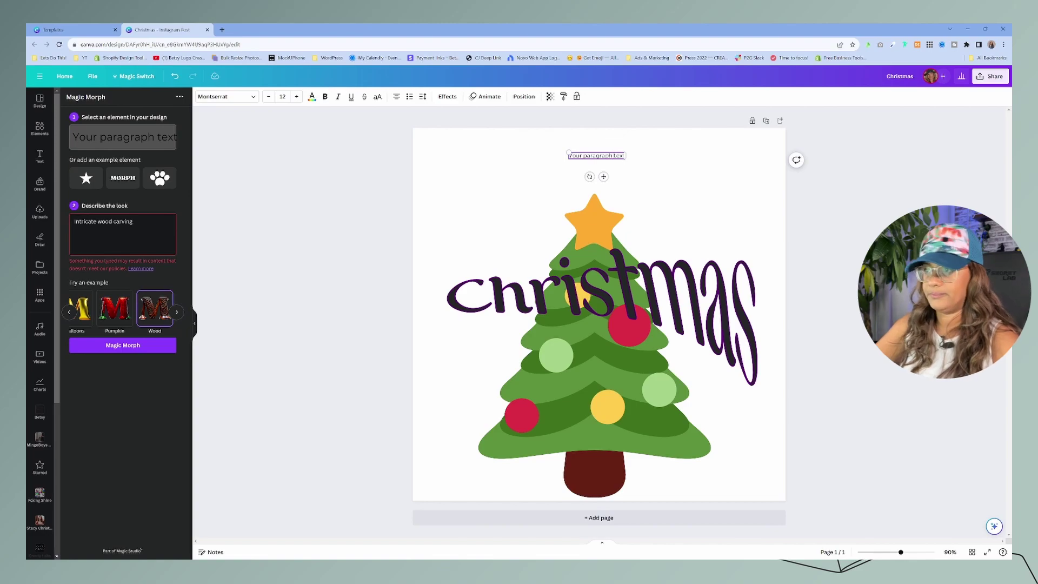
text(Christmas)
click(283, 96)
text(10)
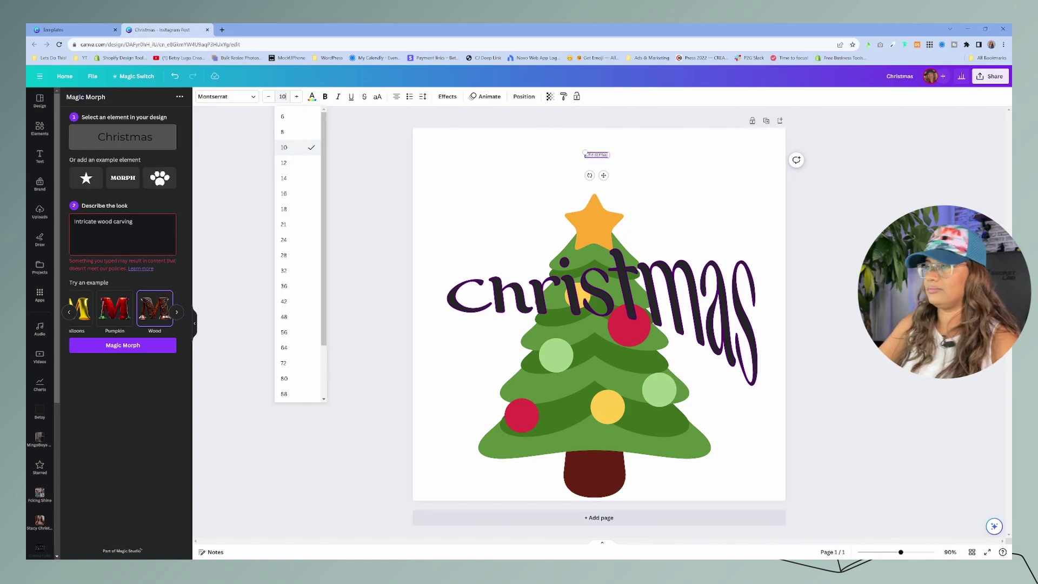
text(0)
key(Return)
click(227, 96)
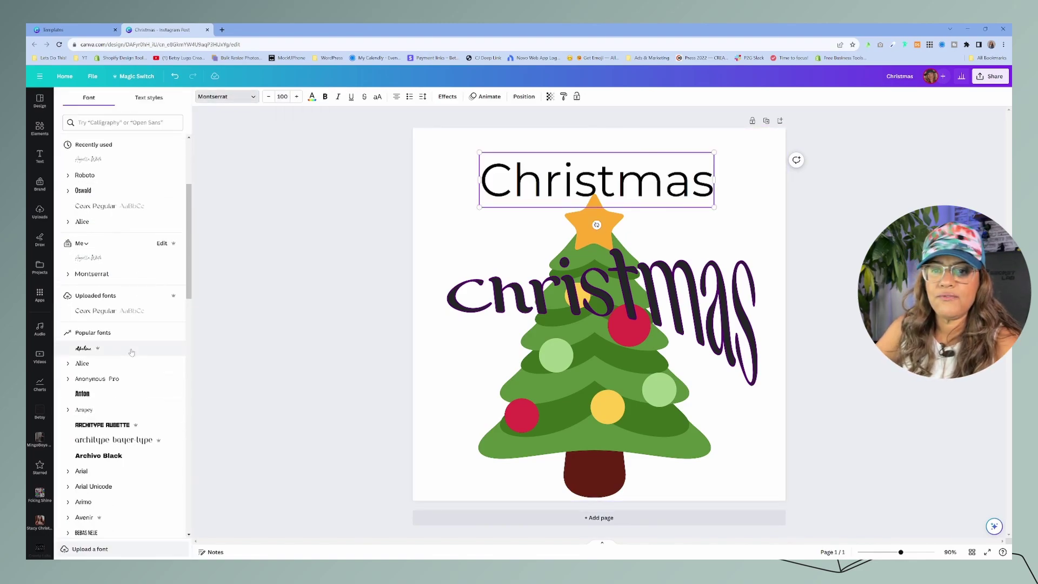
click(104, 396)
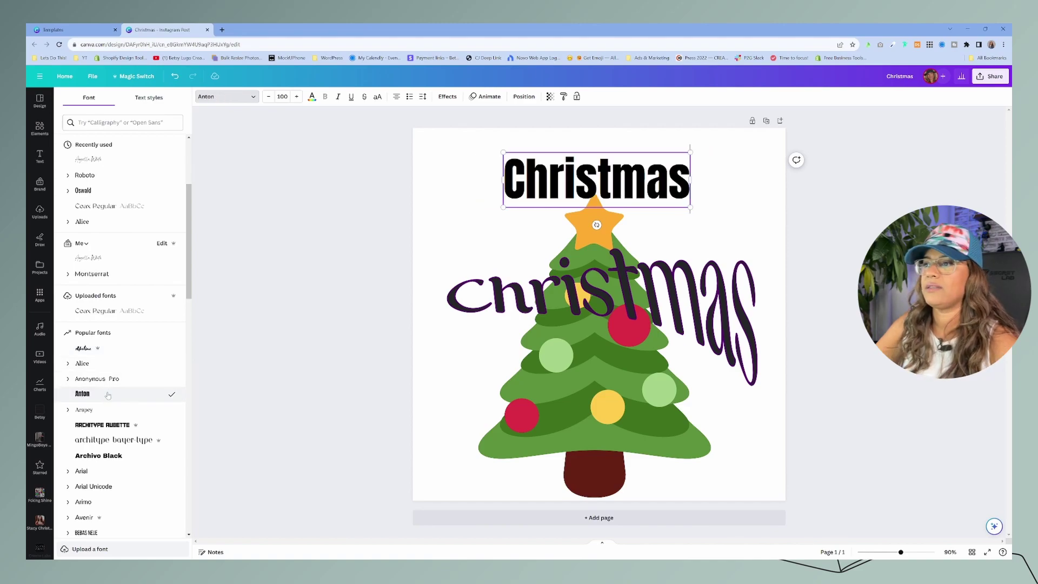
key(Escape)
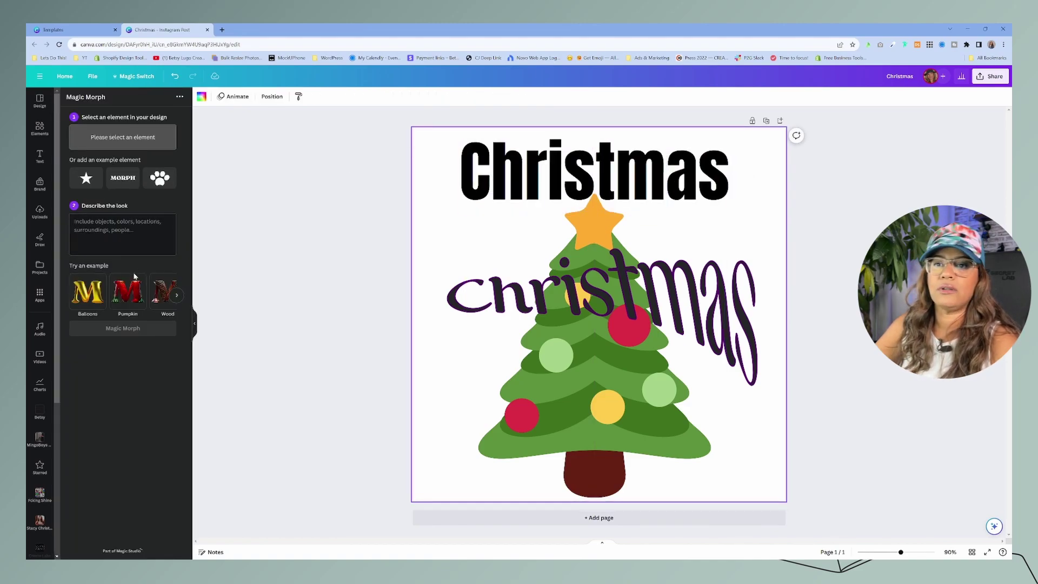
Generate Wood-style Magic Morph variants and place the colourful floral Christmas under the title
click(163, 296)
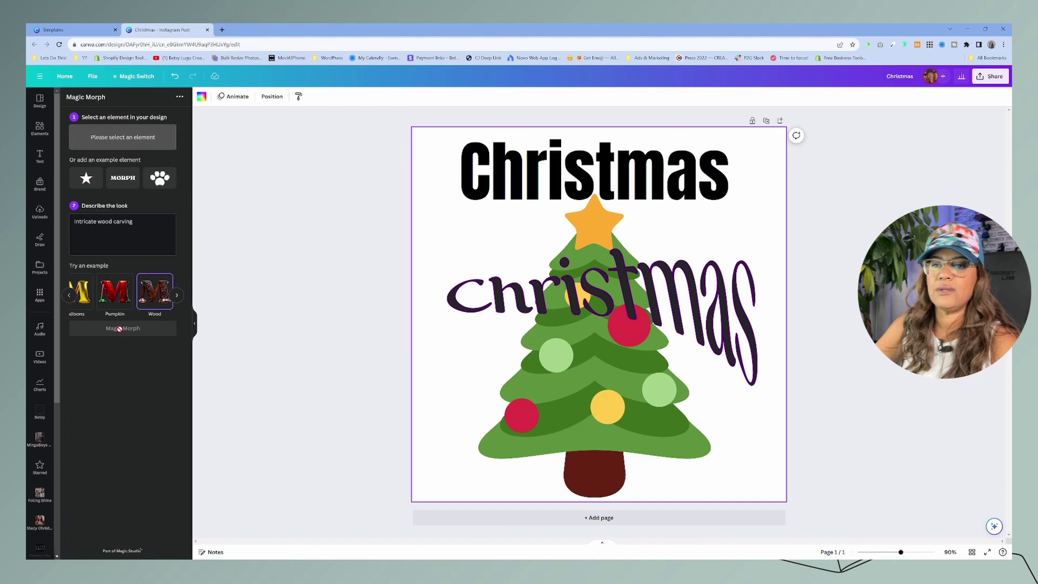
click(145, 328)
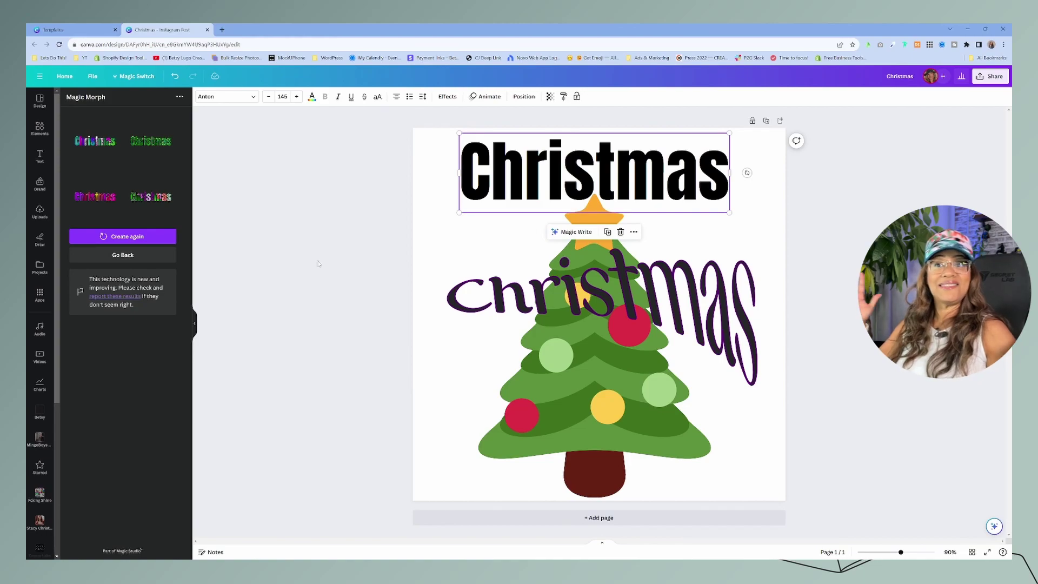
click(97, 152)
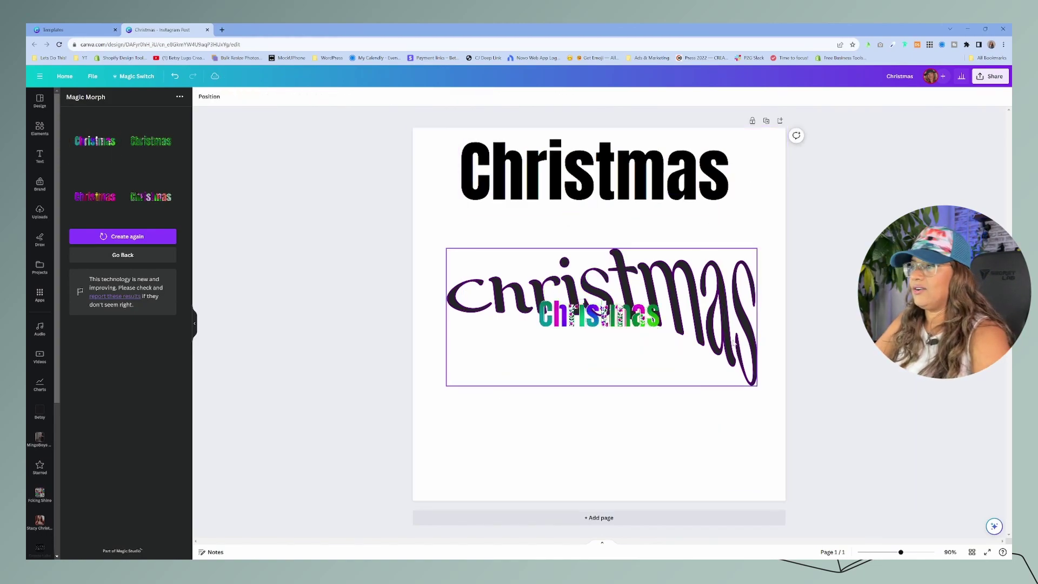
drag(618, 333, 773, 331)
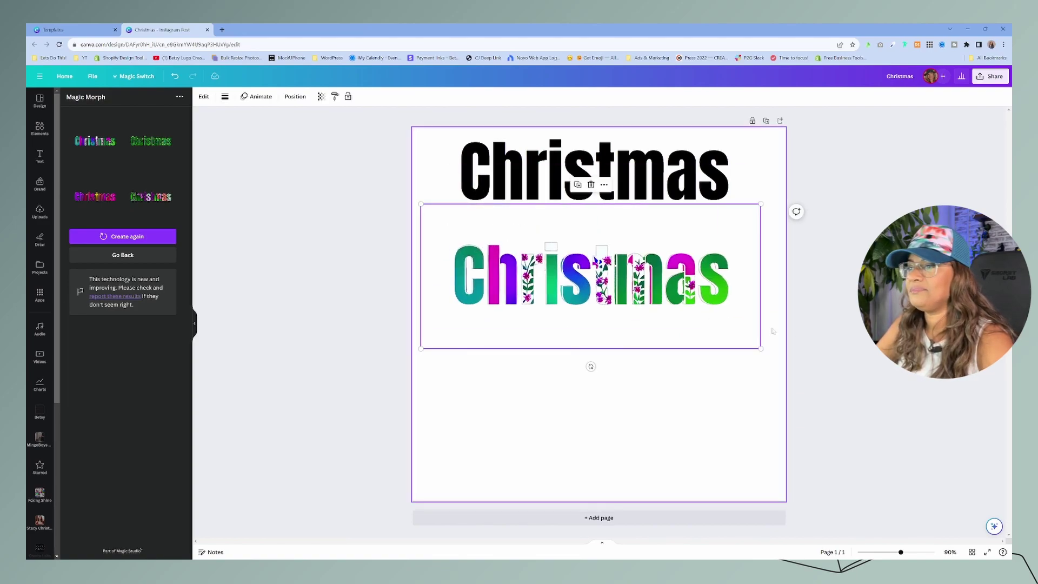
Add and size the green glitter and patterned Christmas variants below it
drag(212, 155, 822, 452)
drag(95, 197, 642, 421)
drag(822, 498, 848, 462)
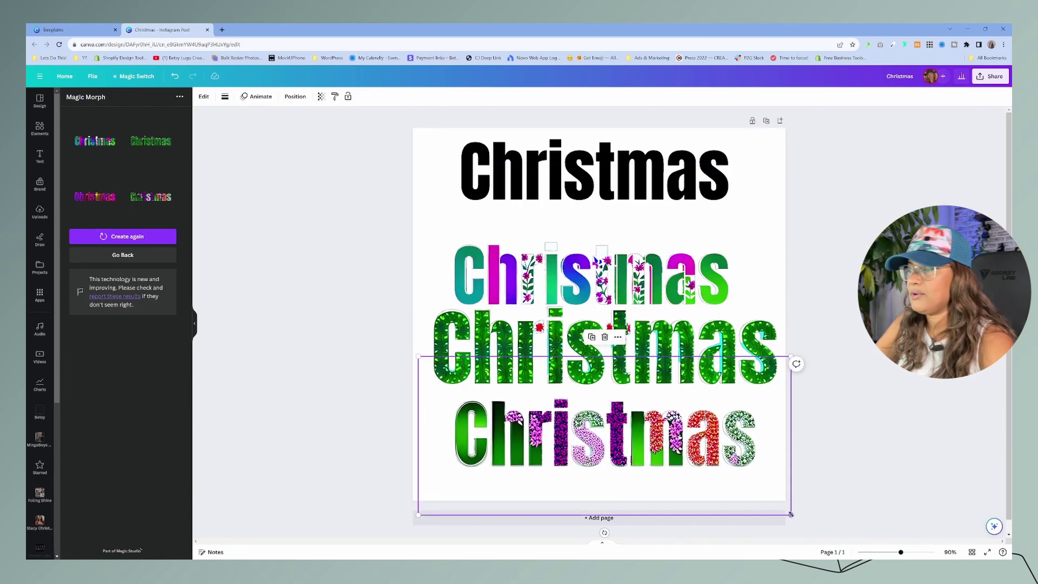
drag(790, 514, 677, 468)
drag(546, 427, 543, 452)
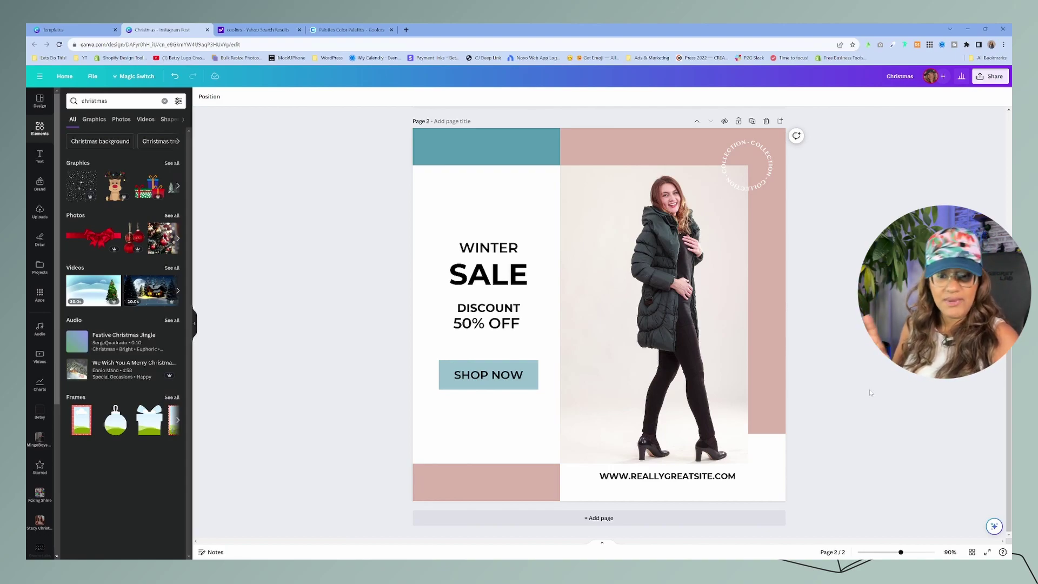
Paste the colour palette image and apply its colours to the winter sale page
key(ctrl+v)
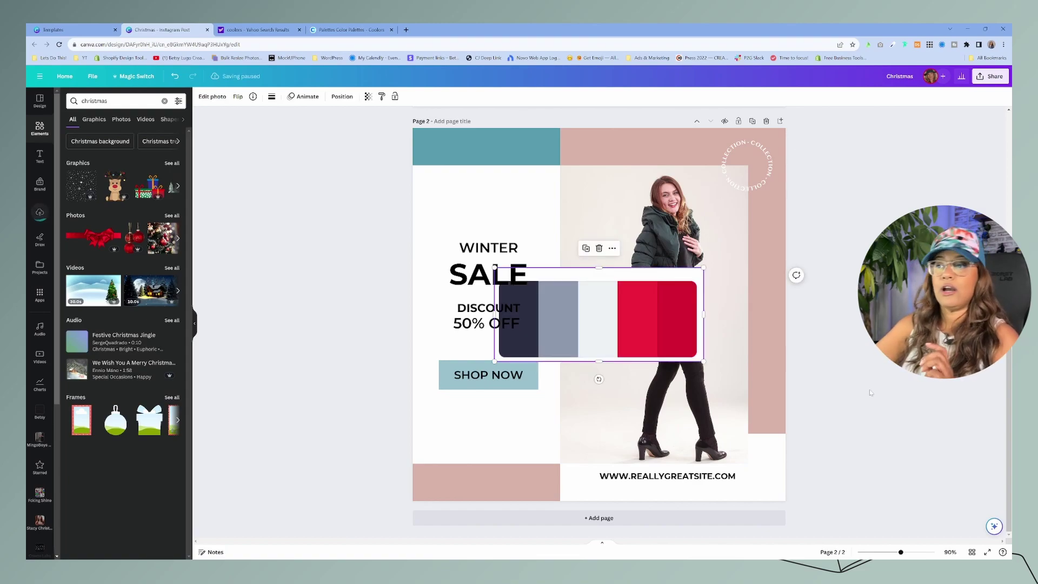
drag(615, 317, 615, 363)
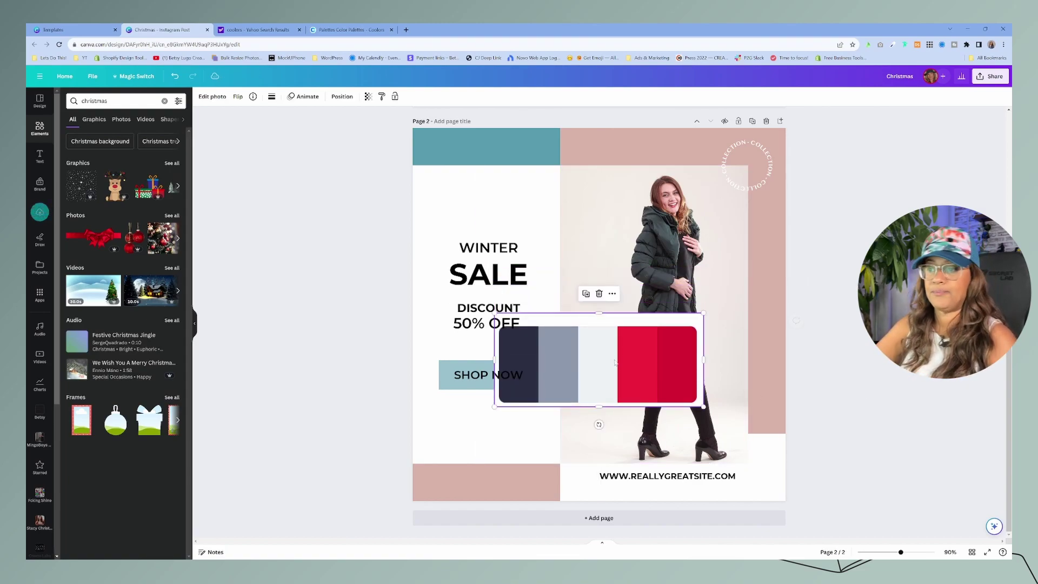
right_click(615, 363)
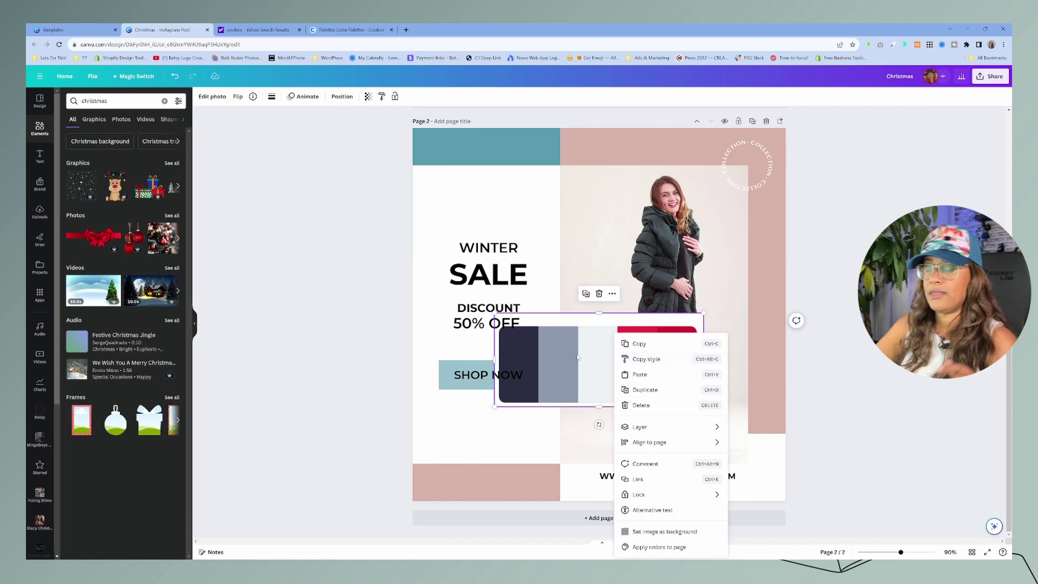
click(649, 548)
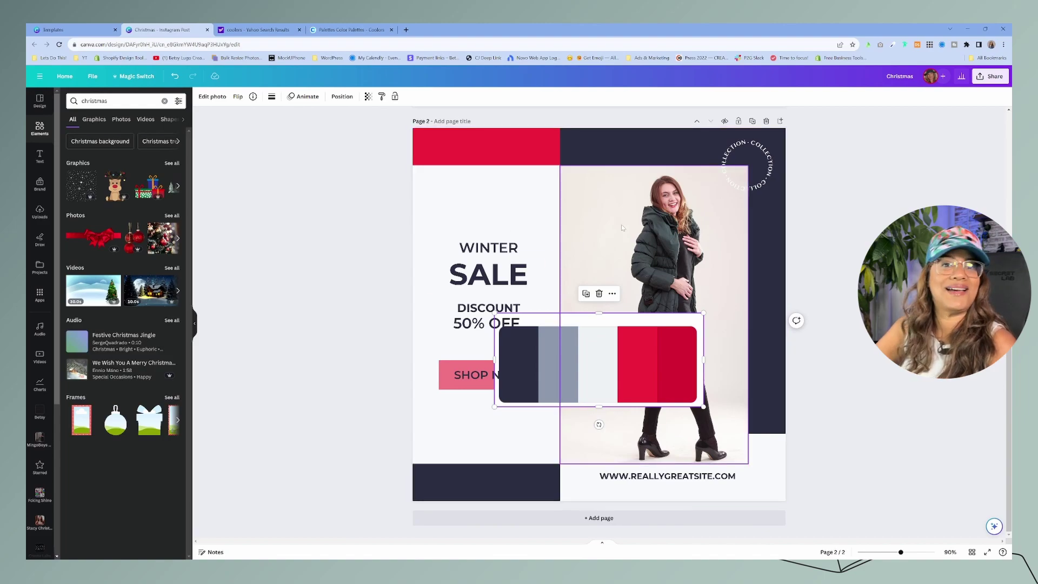
right_click(539, 385)
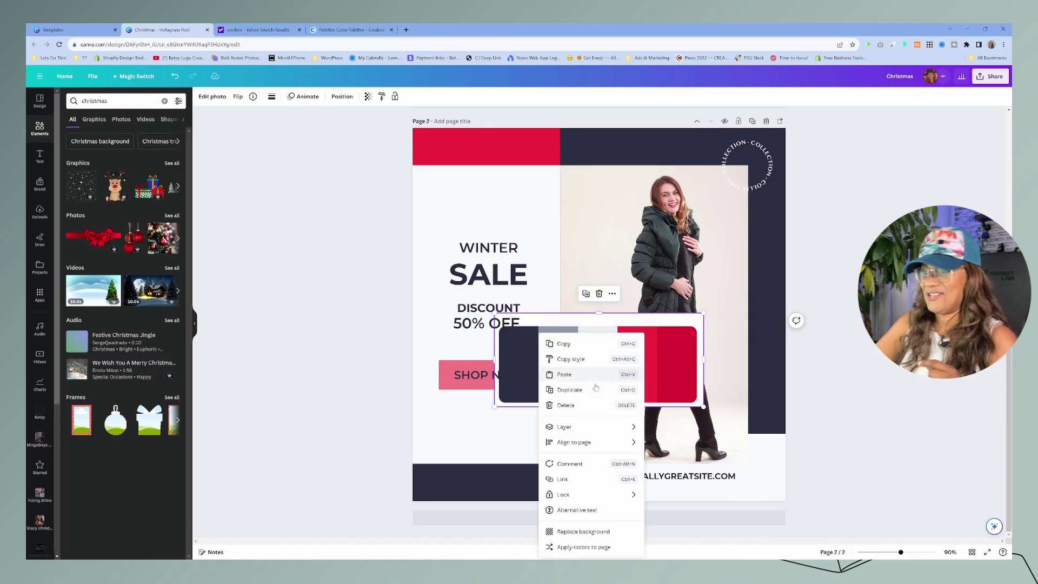
click(598, 547)
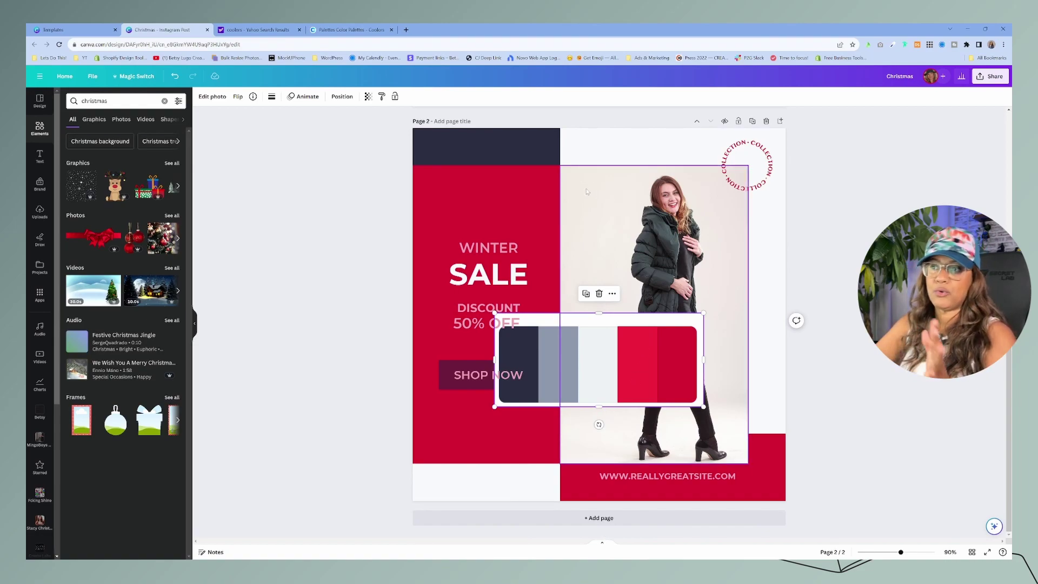
right_click(598, 357)
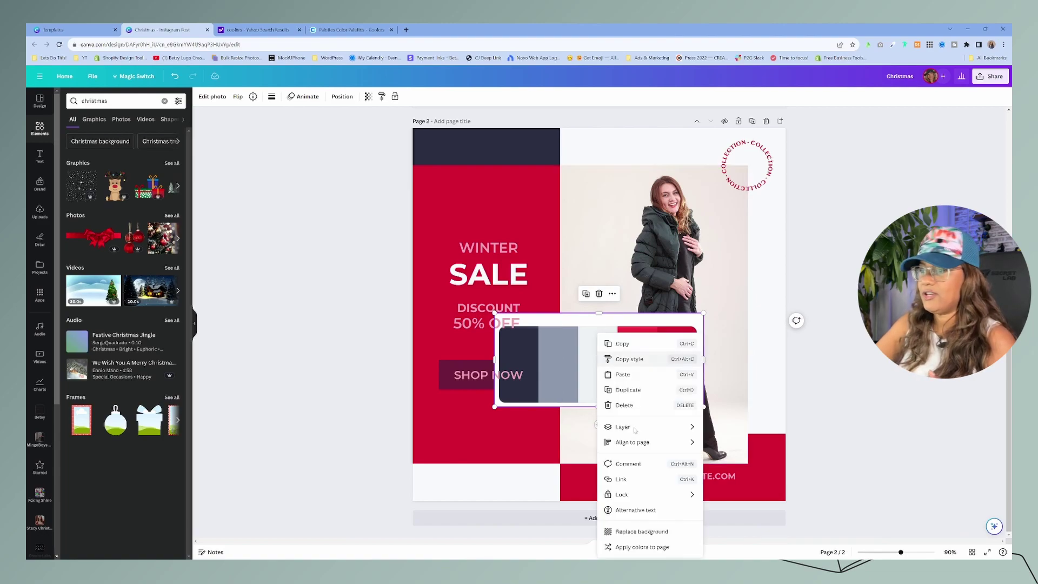
click(635, 549)
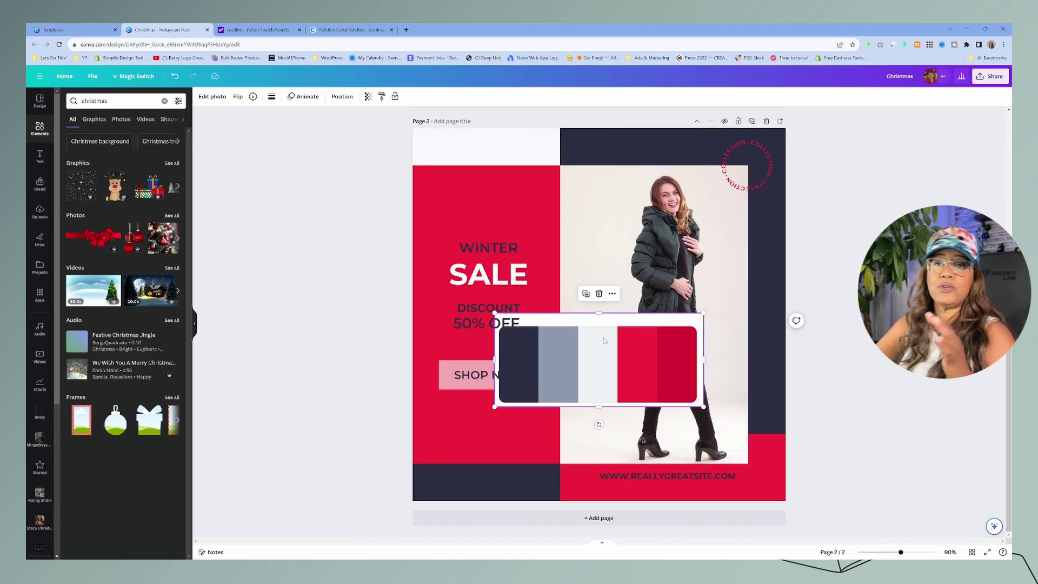
Delete the colour palette image from the page
click(484, 150)
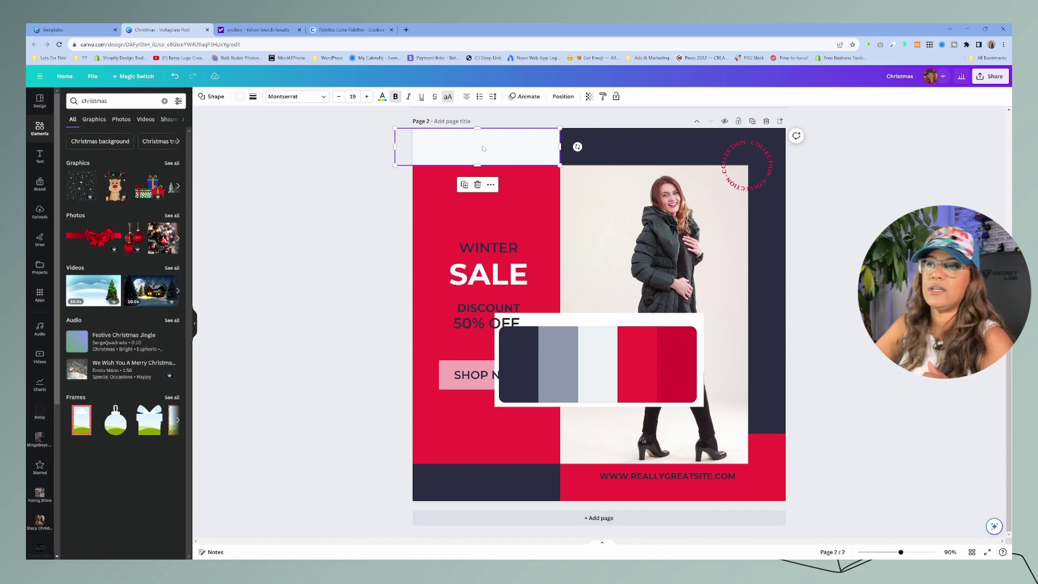
click(507, 206)
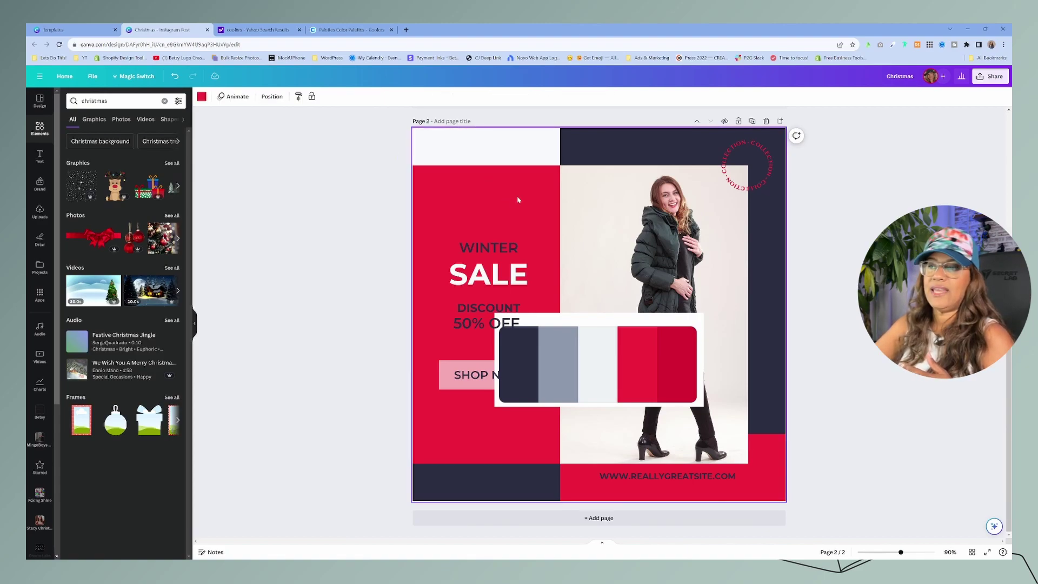
click(638, 354)
key(Delete)
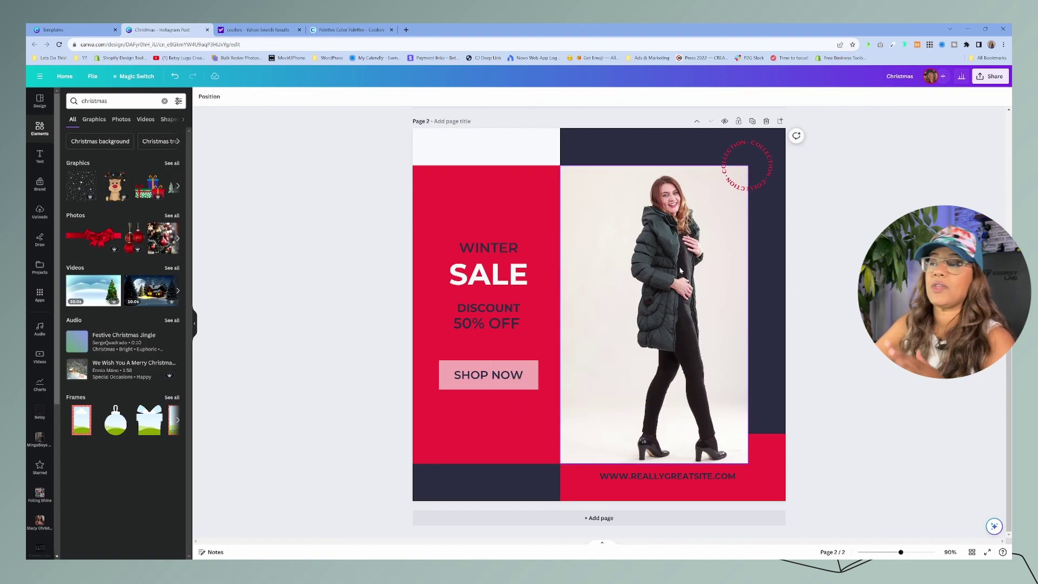
Add a Christmas ornament photo and shrink it over the model's legs
click(157, 240)
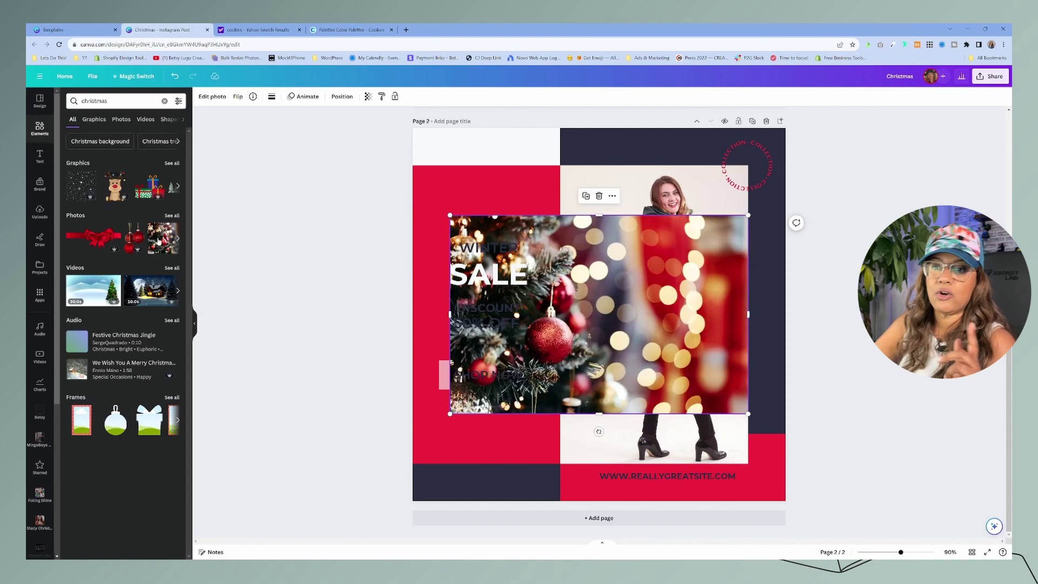
drag(621, 309, 705, 327)
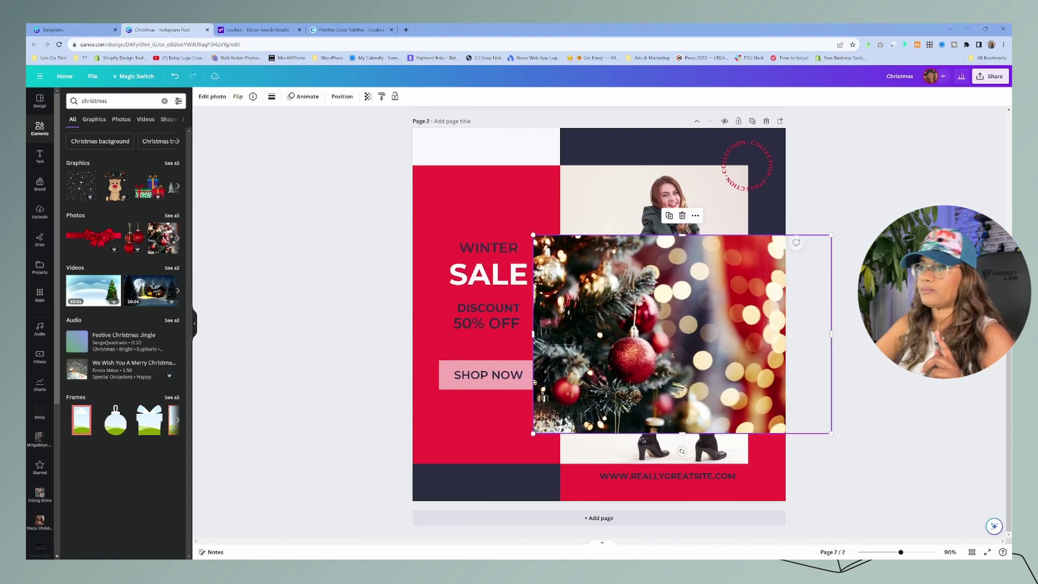
drag(533, 234, 685, 336)
drag(727, 379, 647, 374)
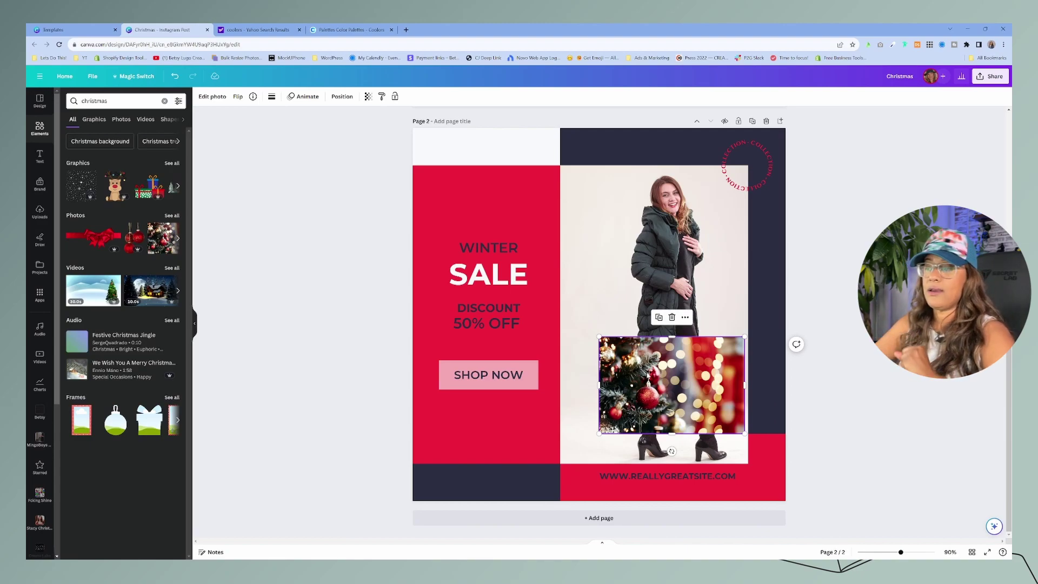
Recolour the sale page from the ornament photo's colours
right_click(649, 375)
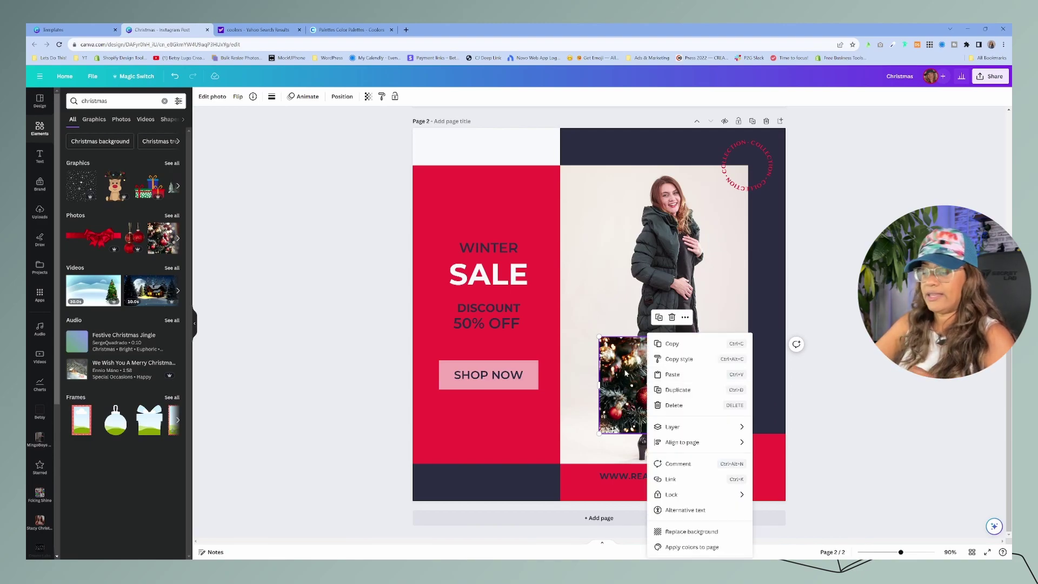
click(687, 548)
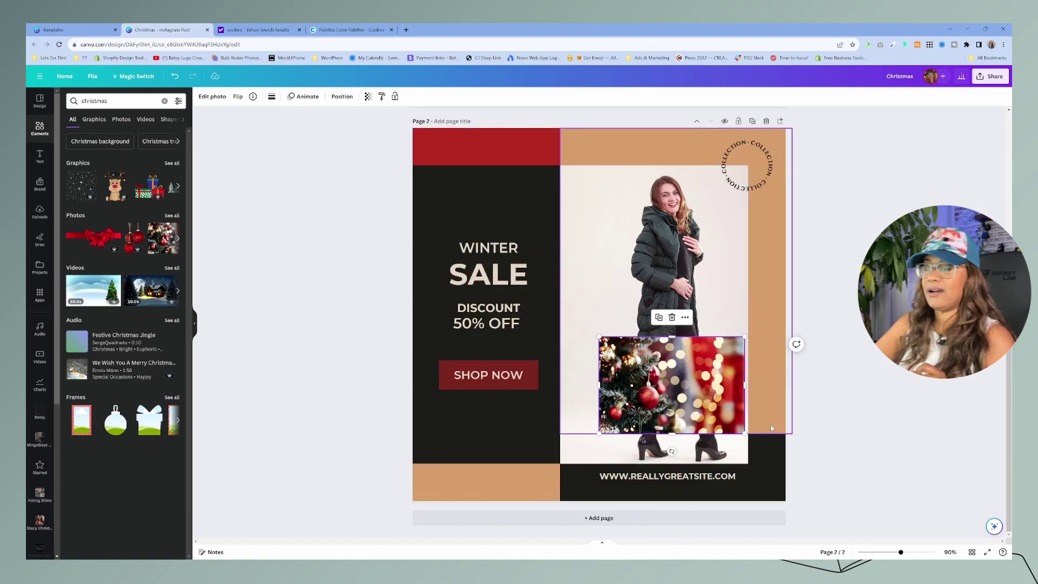
right_click(667, 399)
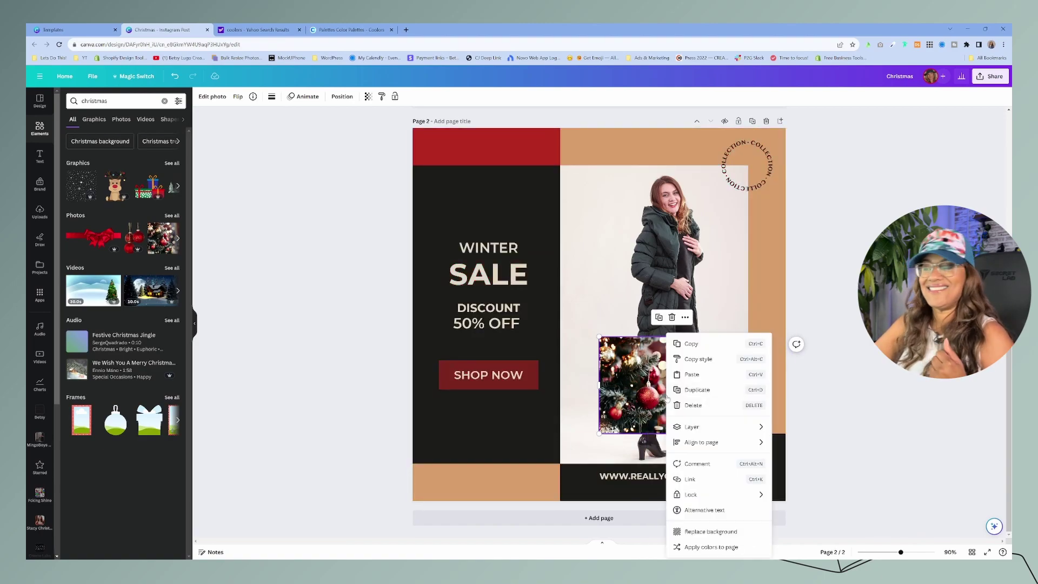
click(712, 548)
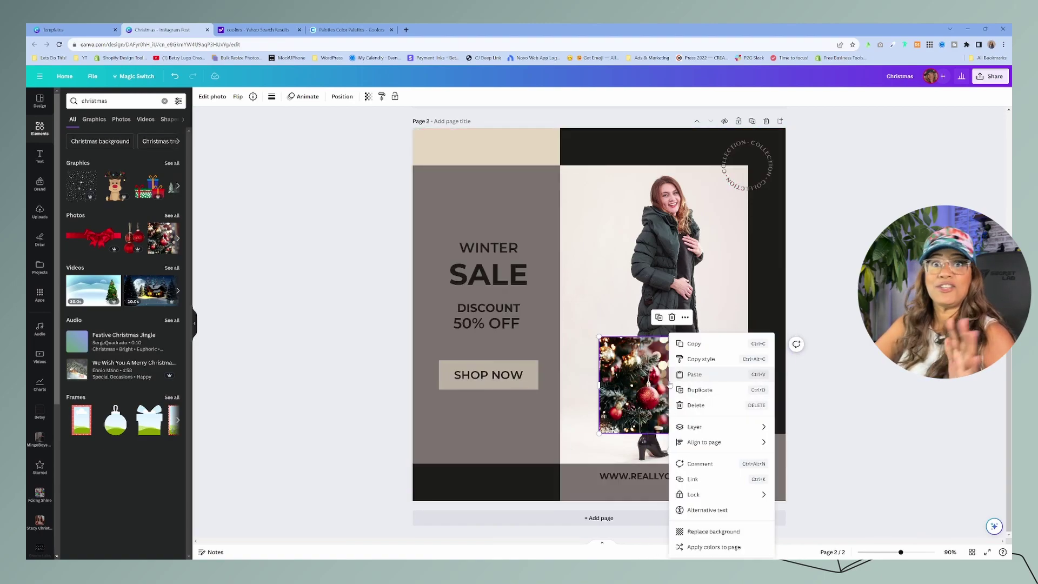
click(713, 547)
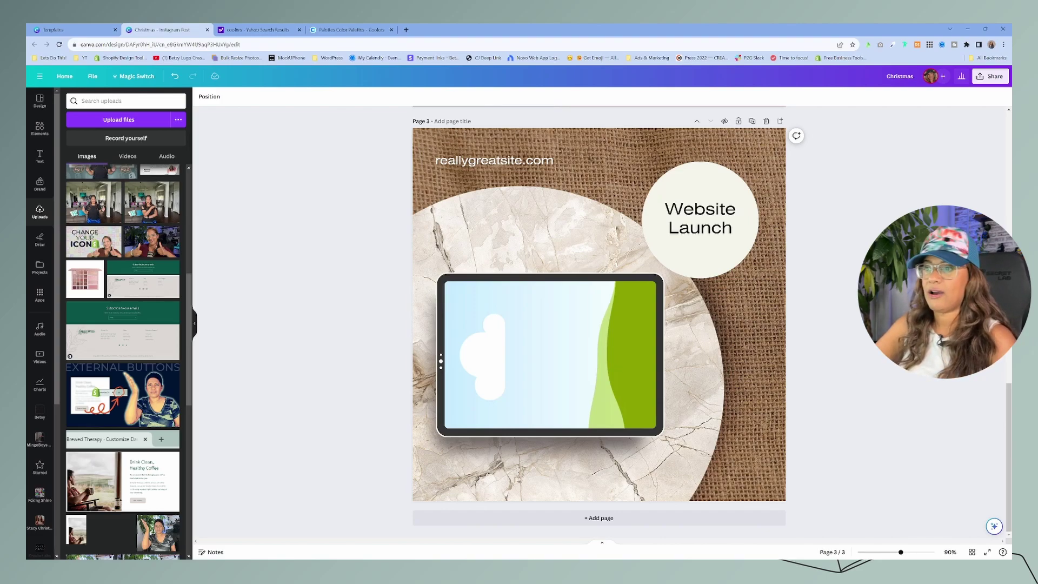
Try placing the EXTERNAL BUTTONS screenshot on an upright tablet, then undo and restore landscape
click(611, 330)
drag(682, 355, 550, 485)
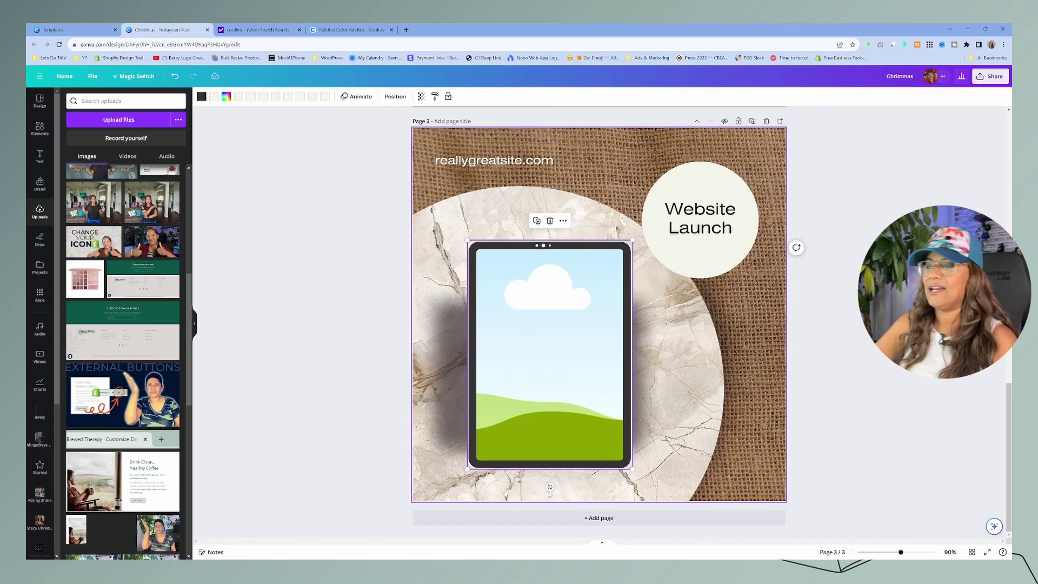
drag(152, 406, 503, 383)
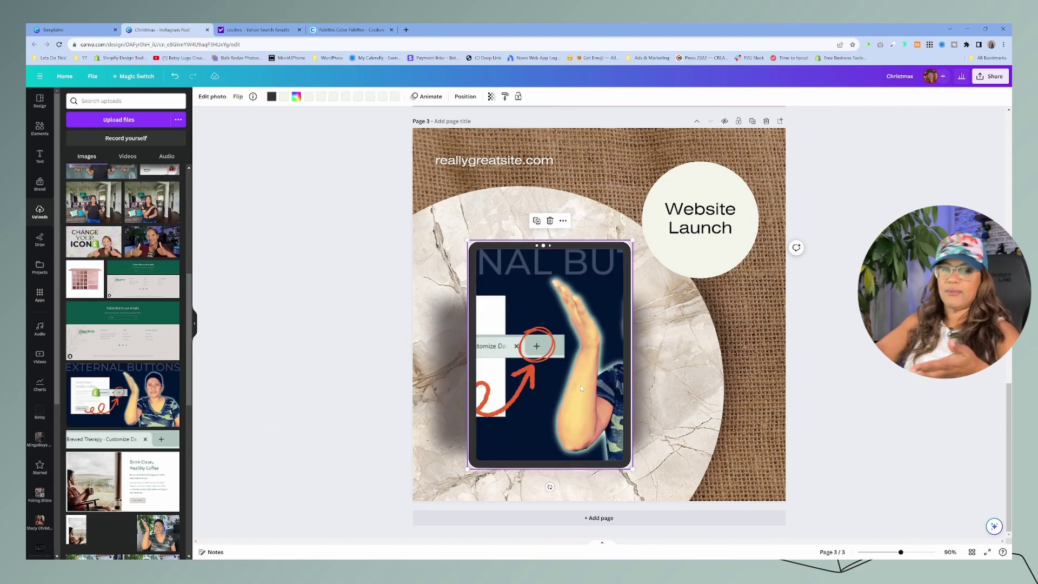
right_click(608, 375)
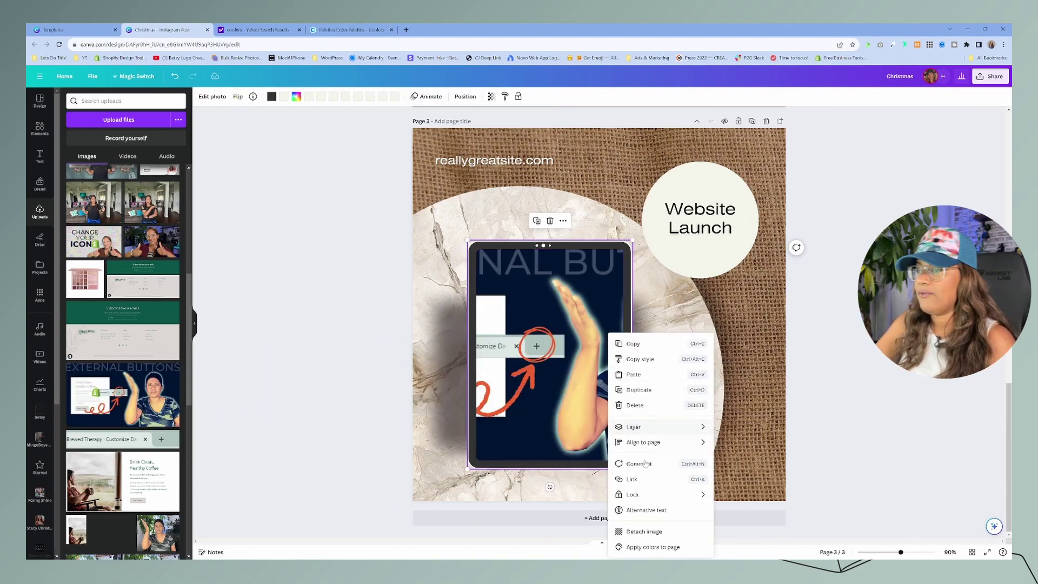
key(ctrl+z)
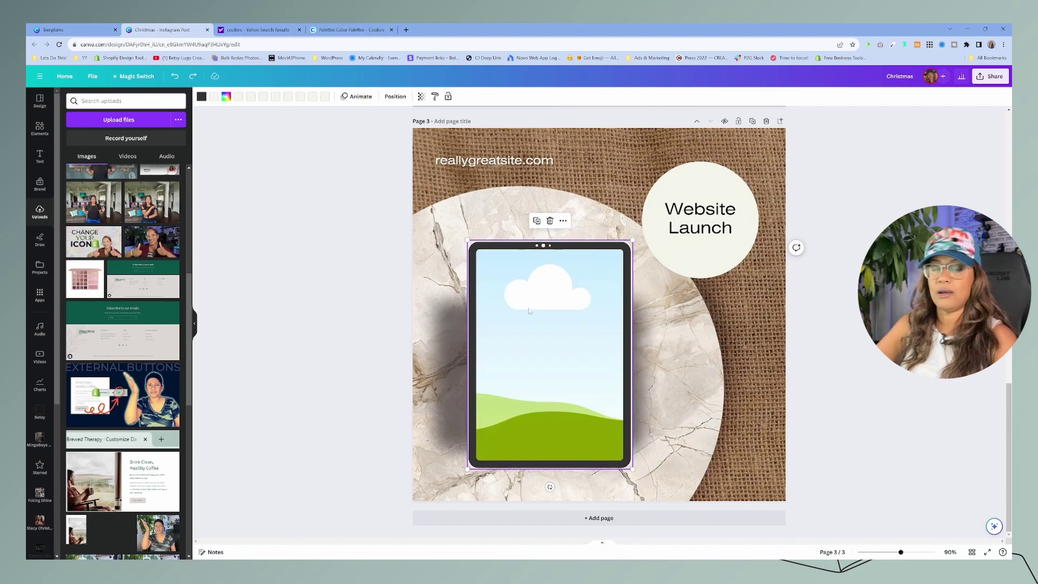
drag(550, 487, 657, 355)
Drop the EXTERNAL BUTTONS screenshot into the tablet frame and detach it
drag(123, 398, 597, 324)
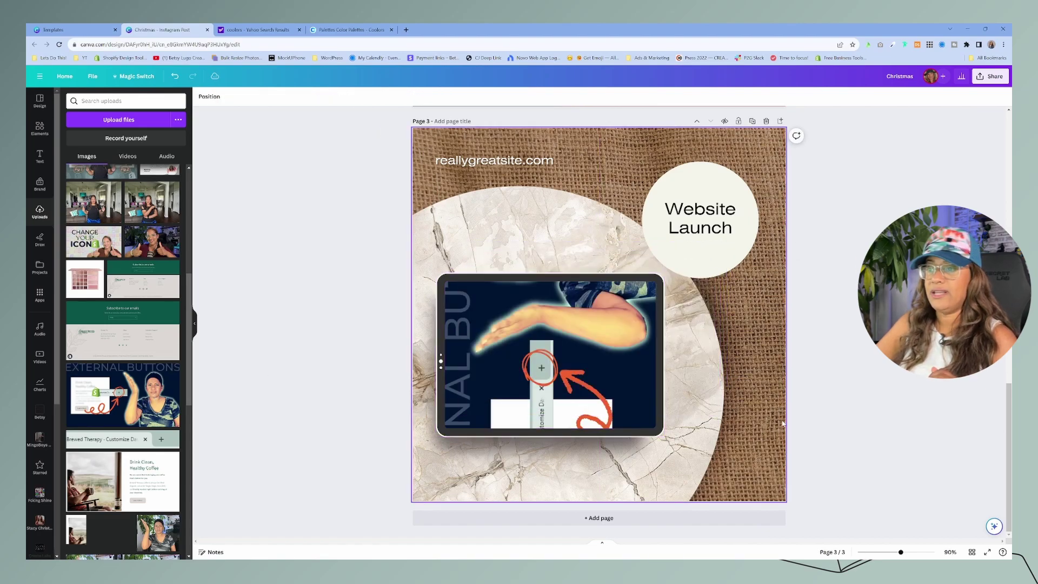
click(591, 395)
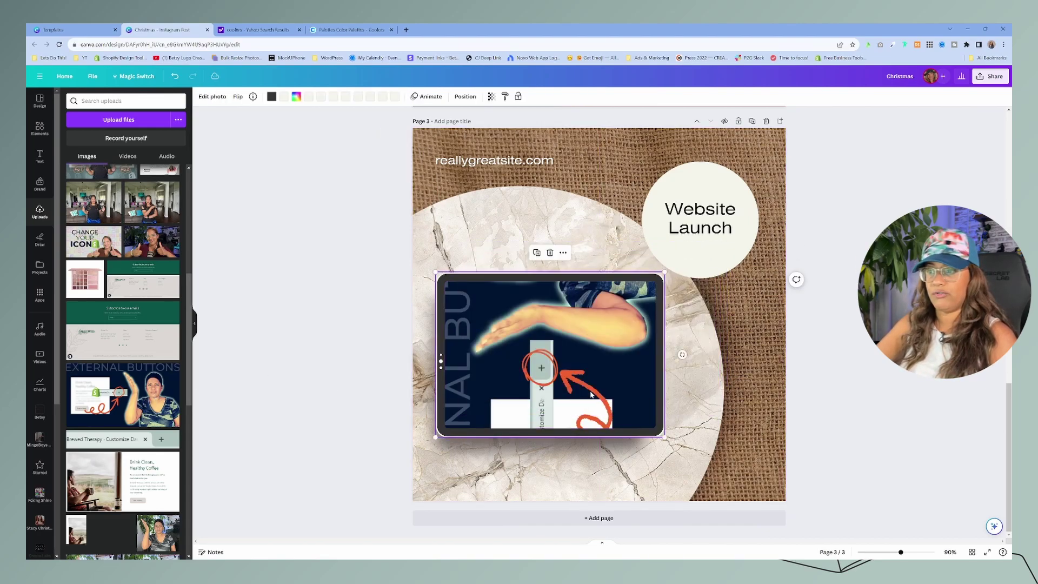
right_click(592, 395)
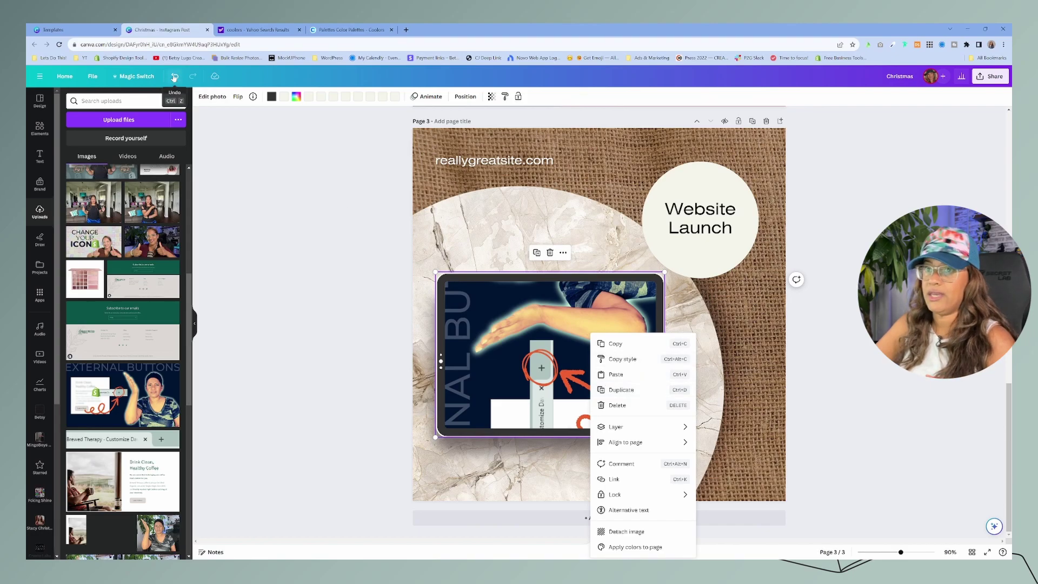
click(627, 531)
drag(582, 318, 570, 242)
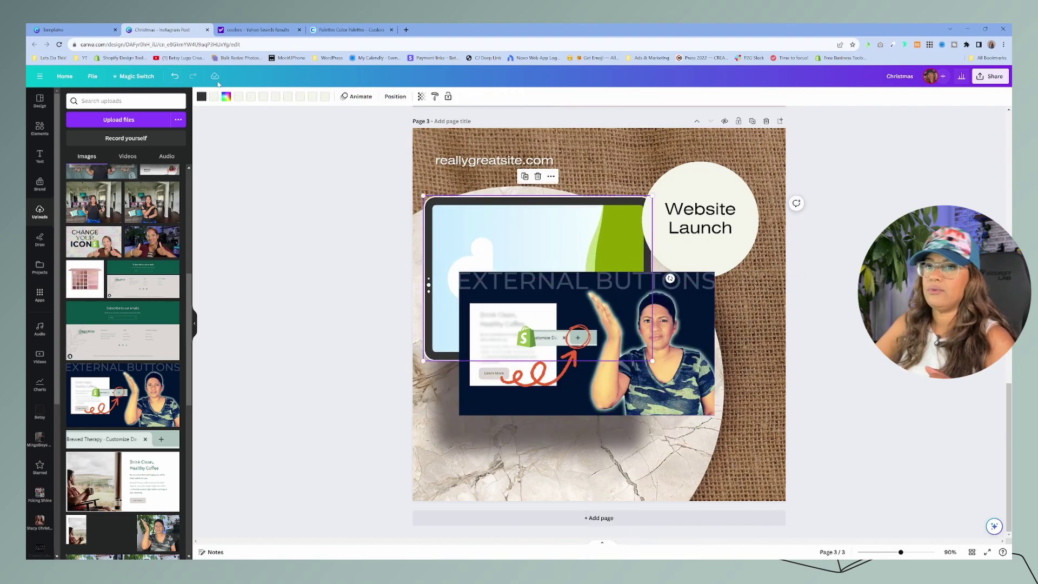
click(175, 76)
Rotate the detached screenshot and drop it back into the tablet screen
click(704, 330)
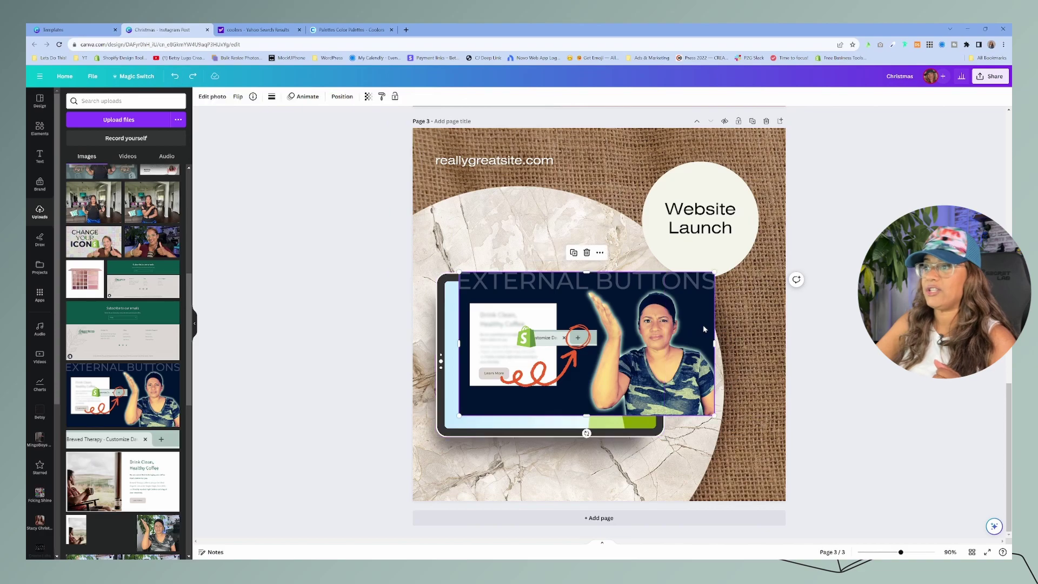
drag(705, 330, 678, 243)
drag(557, 347, 433, 272)
drag(576, 208, 600, 346)
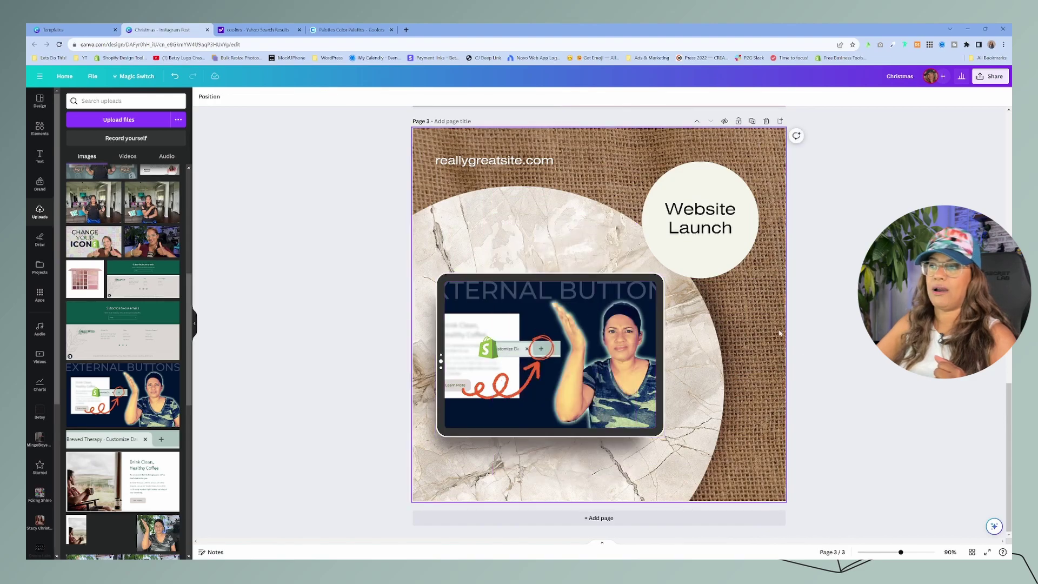